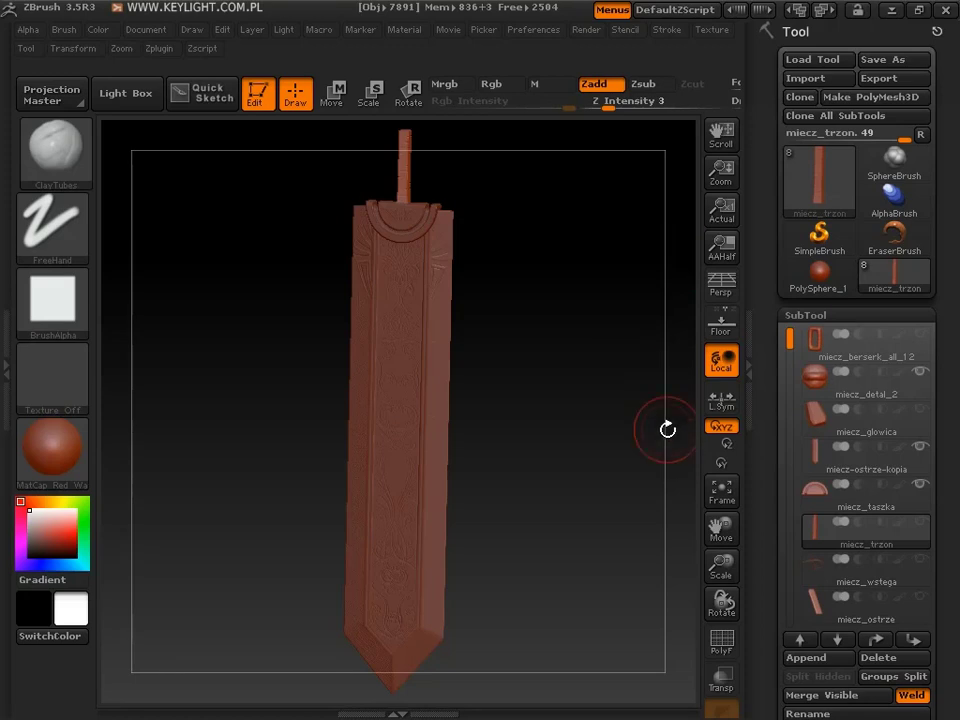
Solo the miecz_trzon handle subtool so the rest of the sword is hidden
left_click(921, 522, "shift")
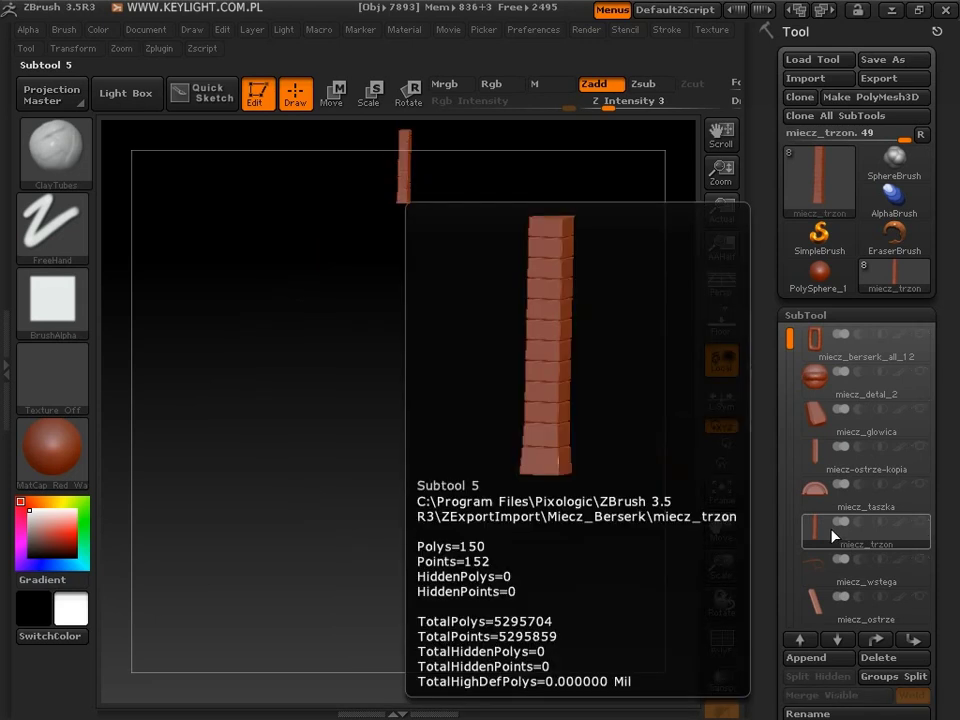
Frame the handle and Divide it up to SDiv 6, viewing it straight on
key("f")
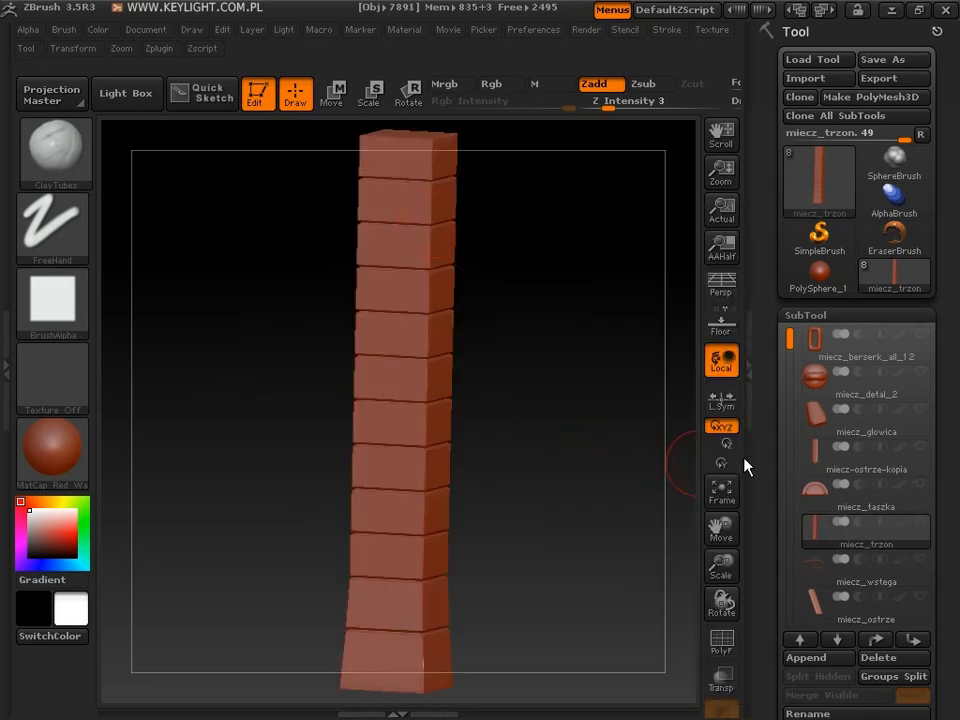
left_click_drag(762, 460, 762, 28)
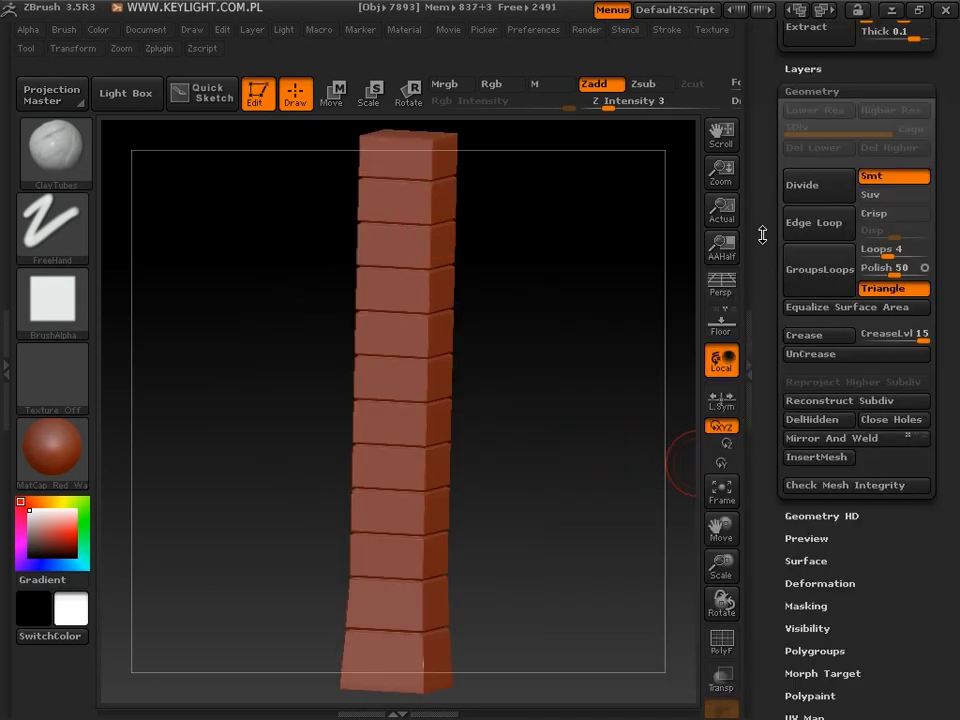
left_click(806, 190)
left_click(806, 190)
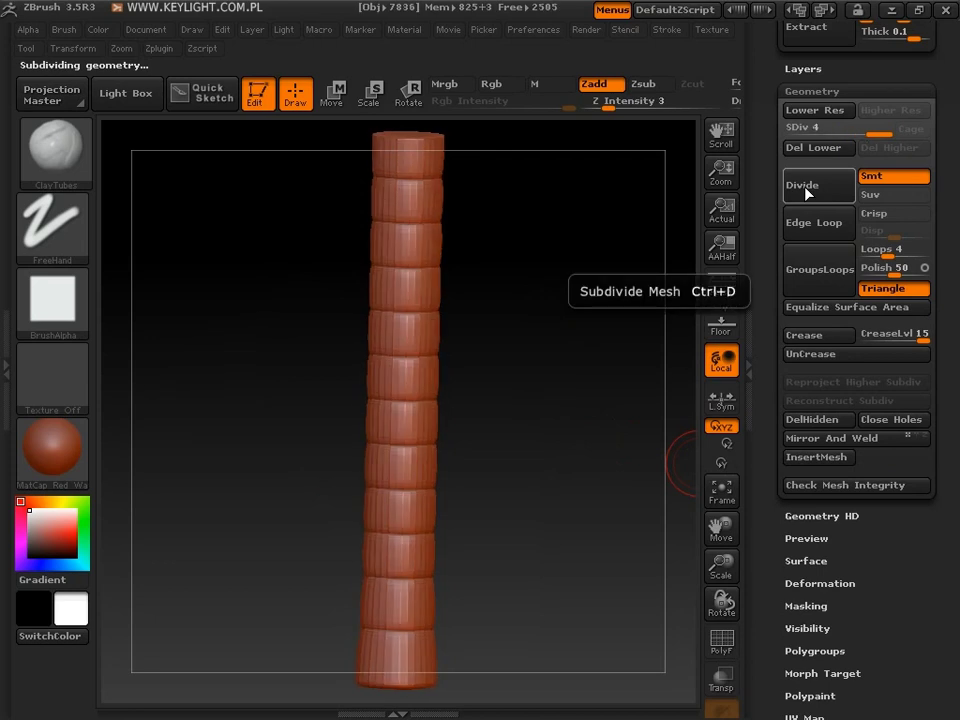
left_click(806, 190)
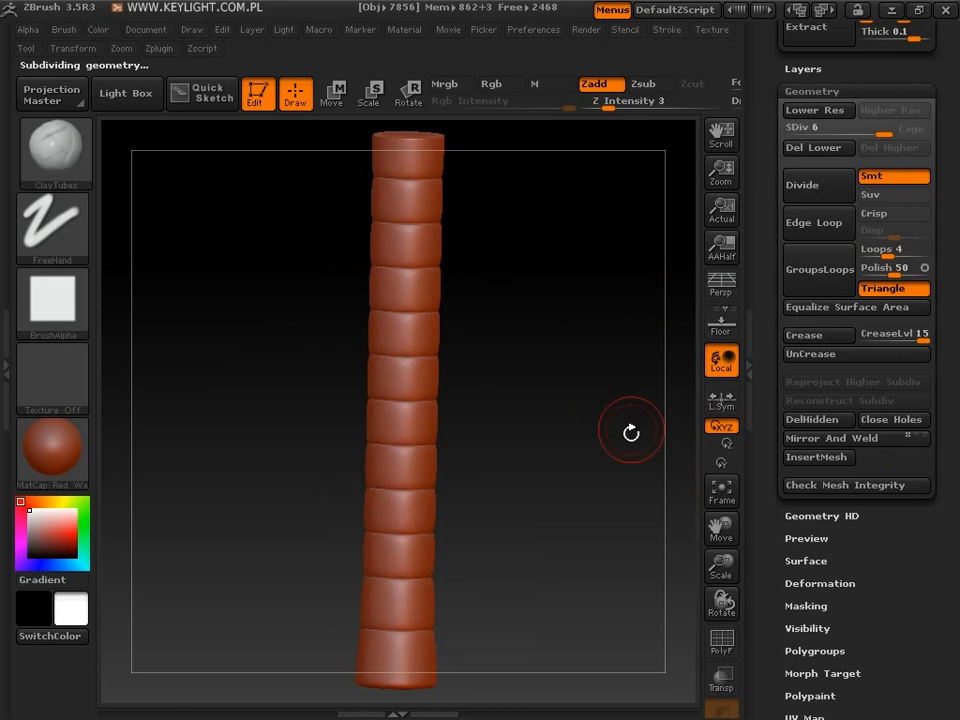
mouse_move(566, 261)
left_mouse_down()
mouse_move(537, 205)
mouse_move(544, 290)
left_mouse_up()
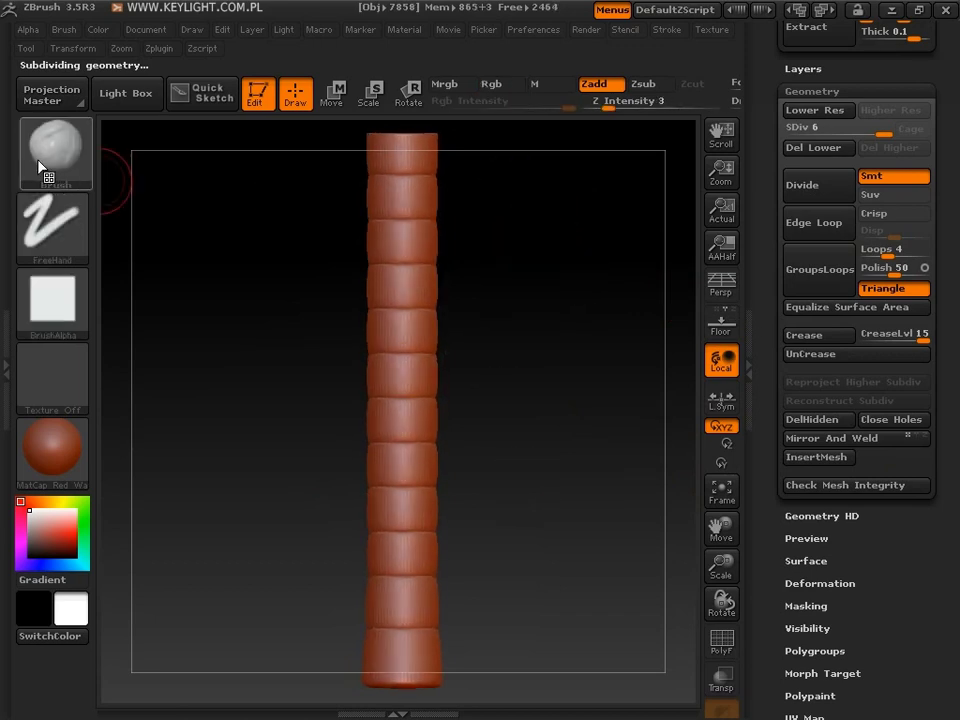
Zoom in on the handle and try a test ClayTubes stroke on the bottom band, then undo it
left_click_drag(519, 613, 476, 438, "alt")
mouse_move(482, 568)
left_mouse_down("alt")
mouse_move(553, 538)
mouse_move(559, 497)
left_mouse_up("alt")
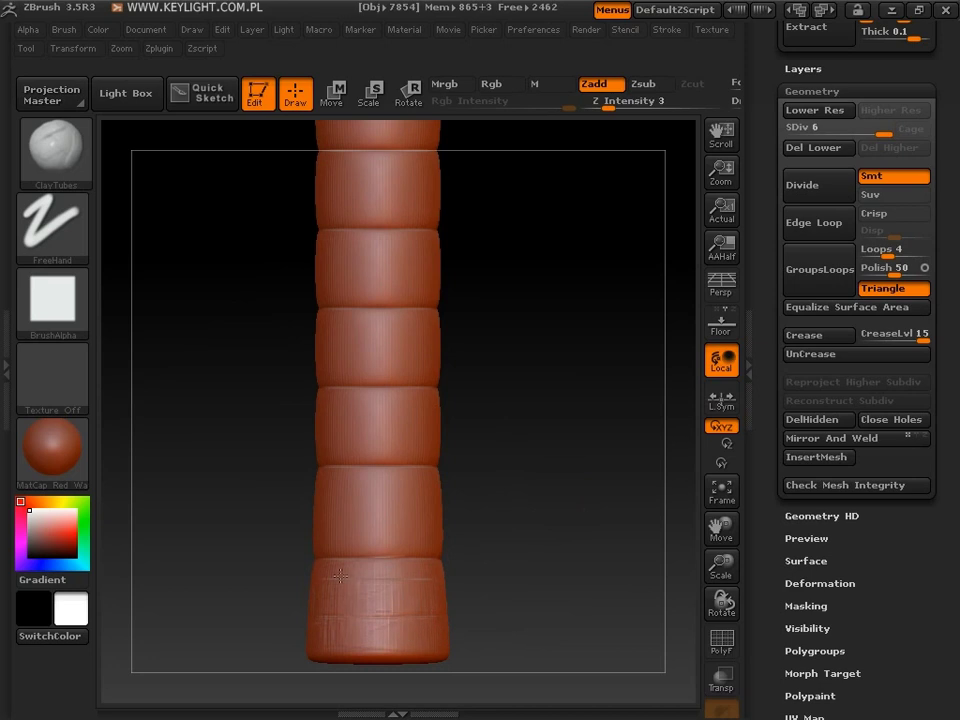
left_click(605, 103)
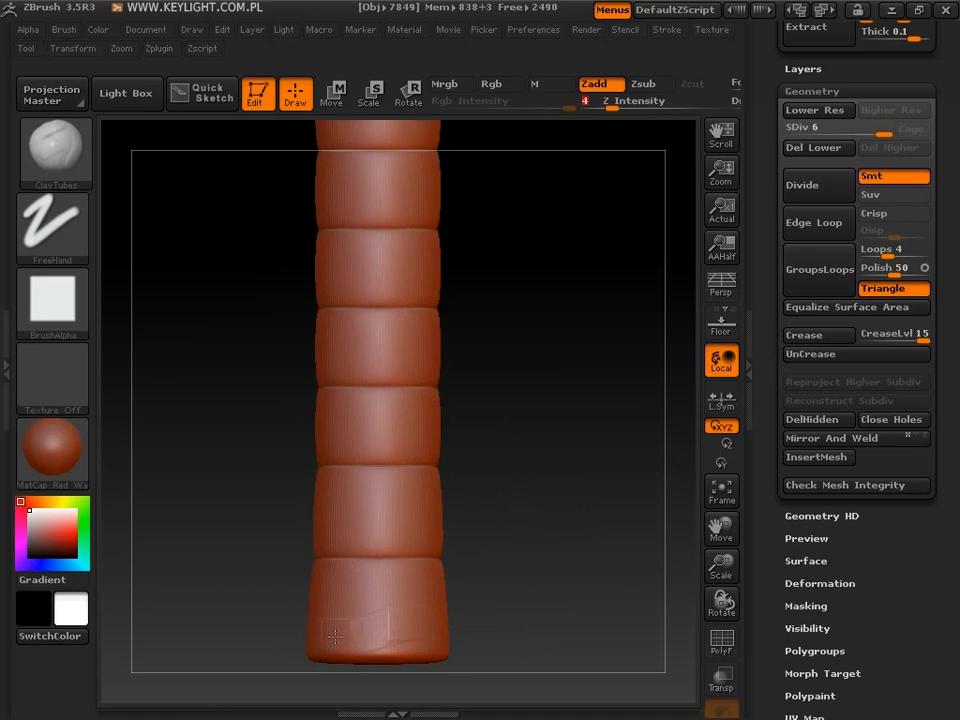
left_click_drag(335, 636, 444, 634)
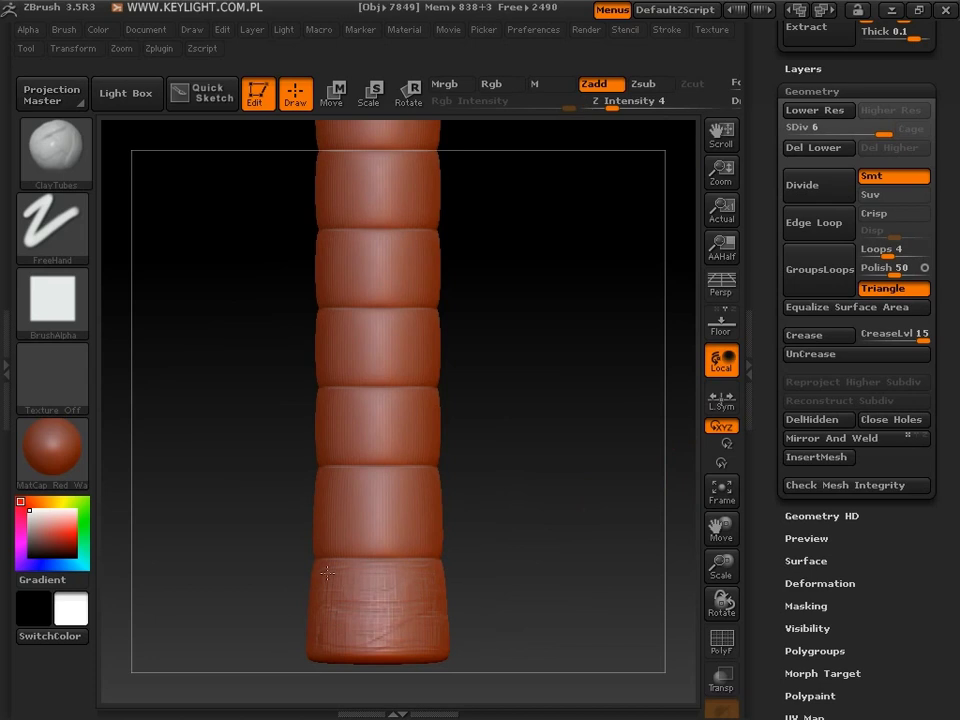
key("ctrl+z")
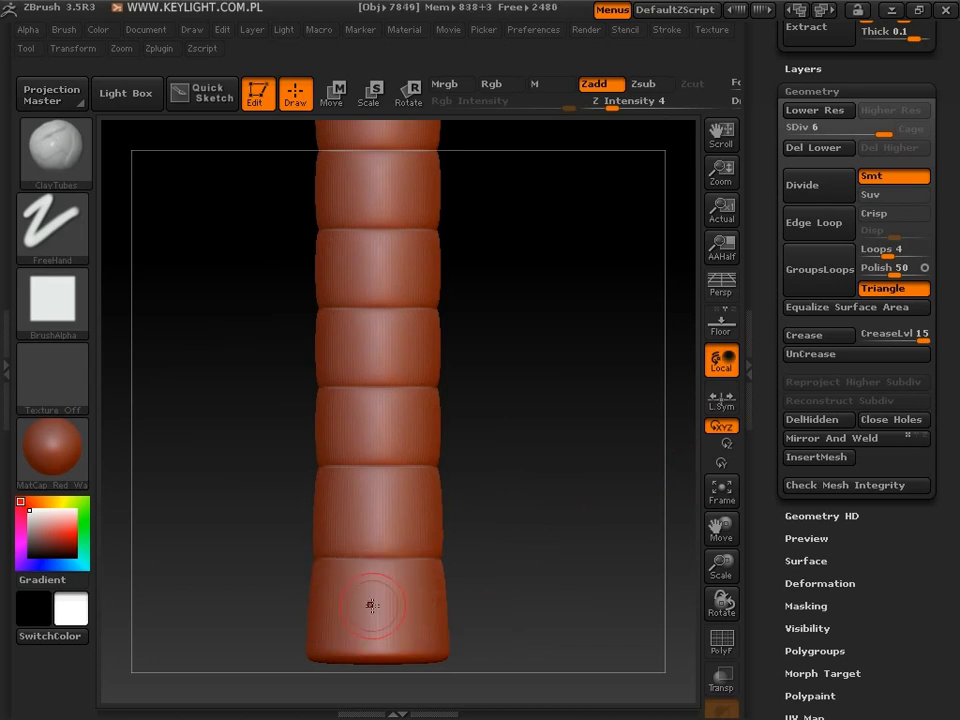
Enlarge the ClayTubes Draw Size to 53, undo the test strokes, and set Z Intensity to 1
key("s")
mouse_move(371, 619)
left_mouse_down()
mouse_move(403, 624)
mouse_move(343, 630)
left_mouse_up()
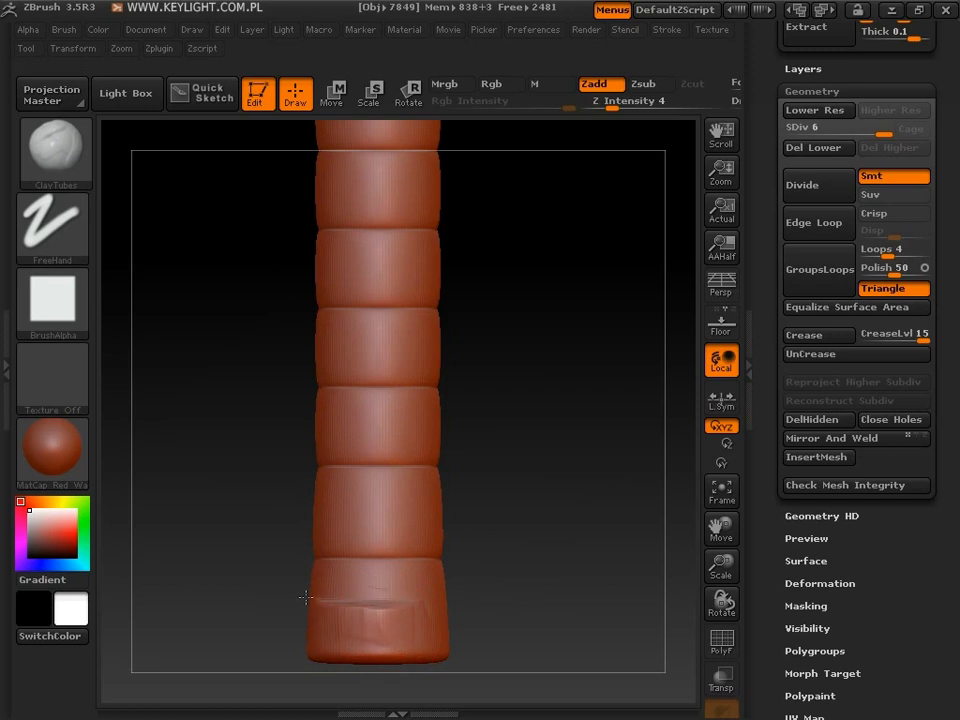
key("ctrl+z")
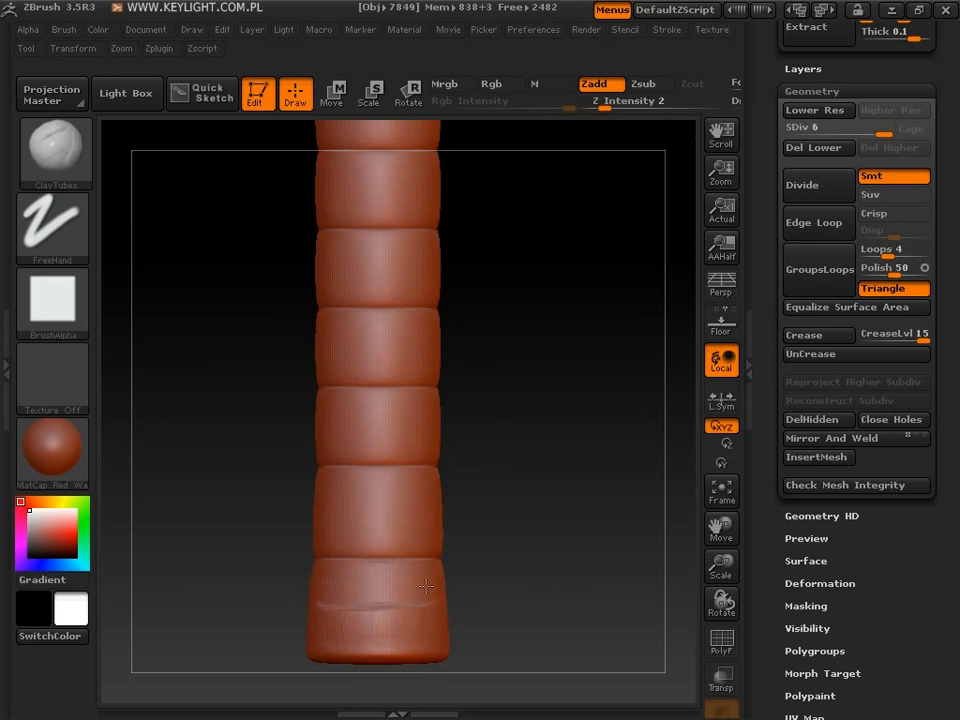
key("ctrl+z")
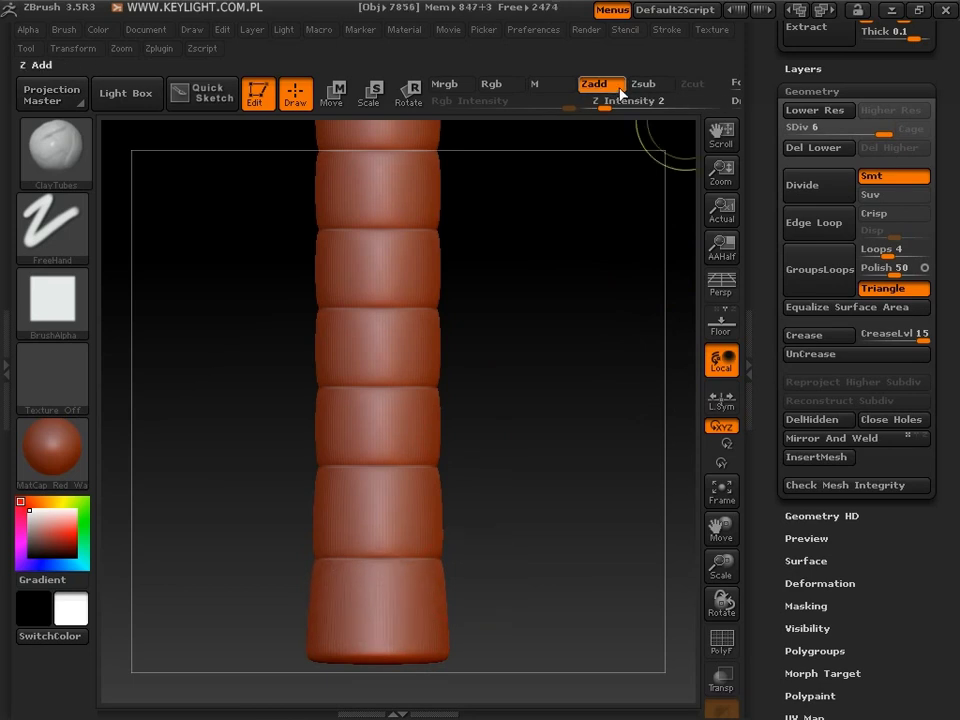
left_click_drag(604, 106, 601, 108)
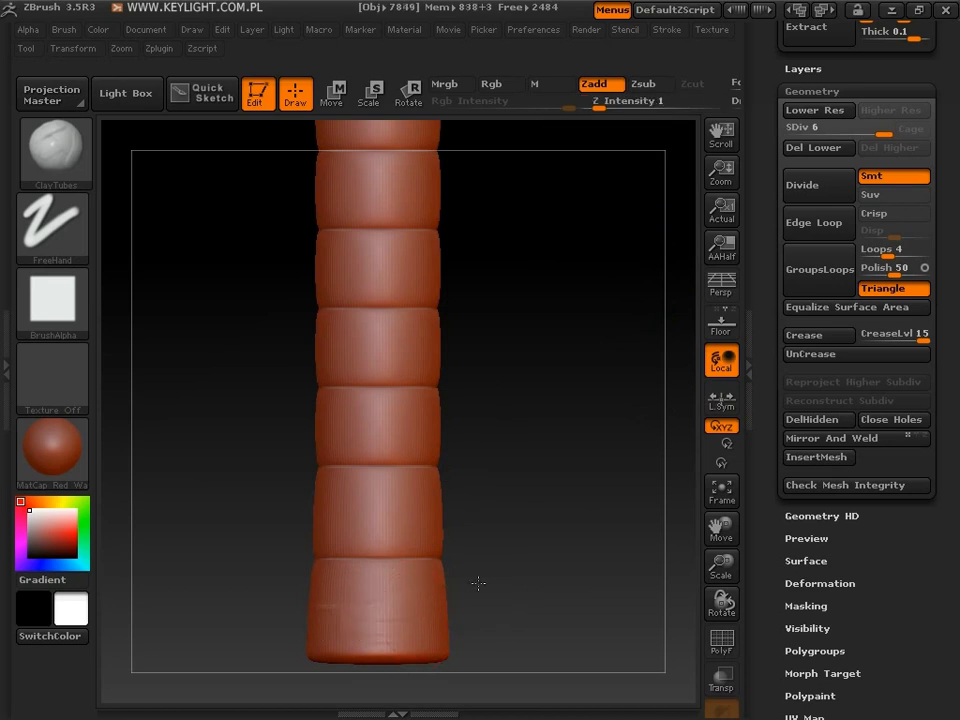
Paint crossing diagonal ClayTubes strokes over each band, rotating up to the top end
left_click_drag(449, 540, 395, 511)
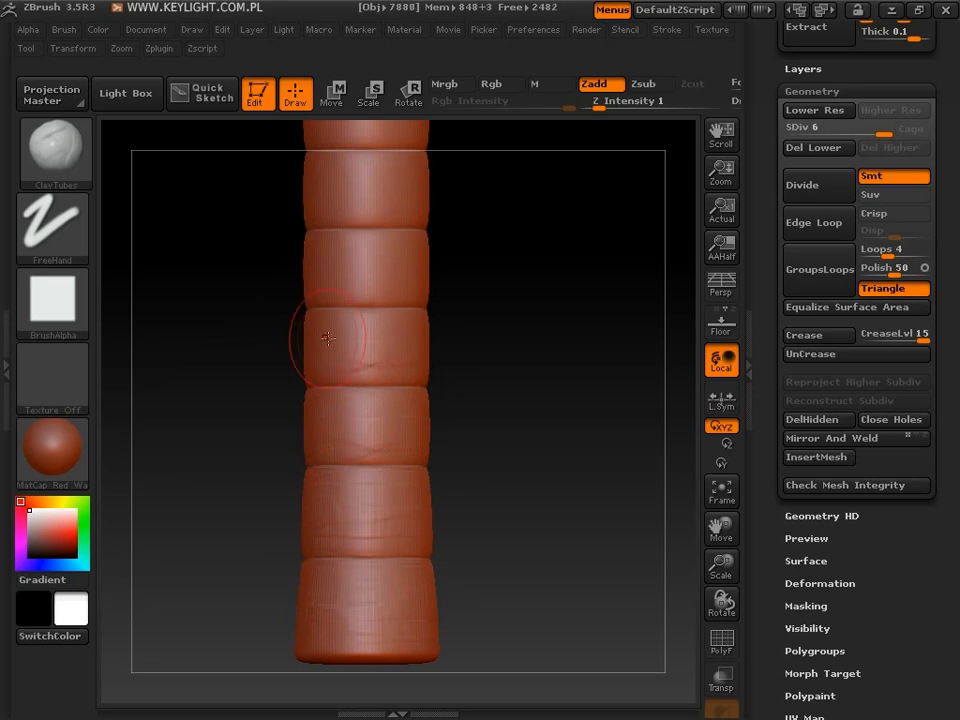
left_click_drag(499, 264, 479, 413)
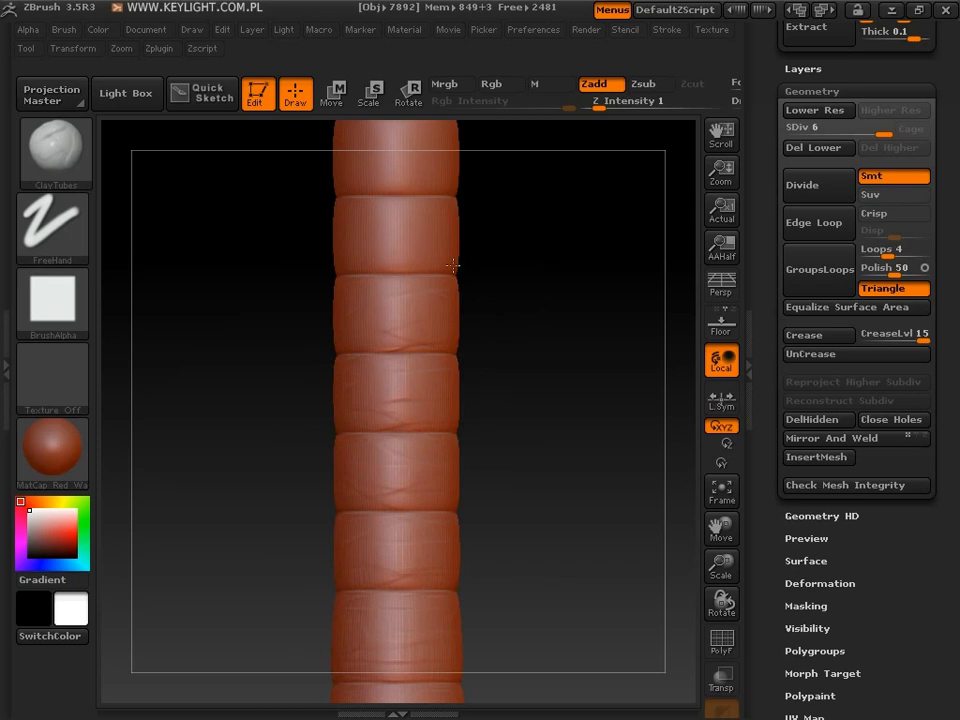
left_click_drag(490, 250, 540, 321)
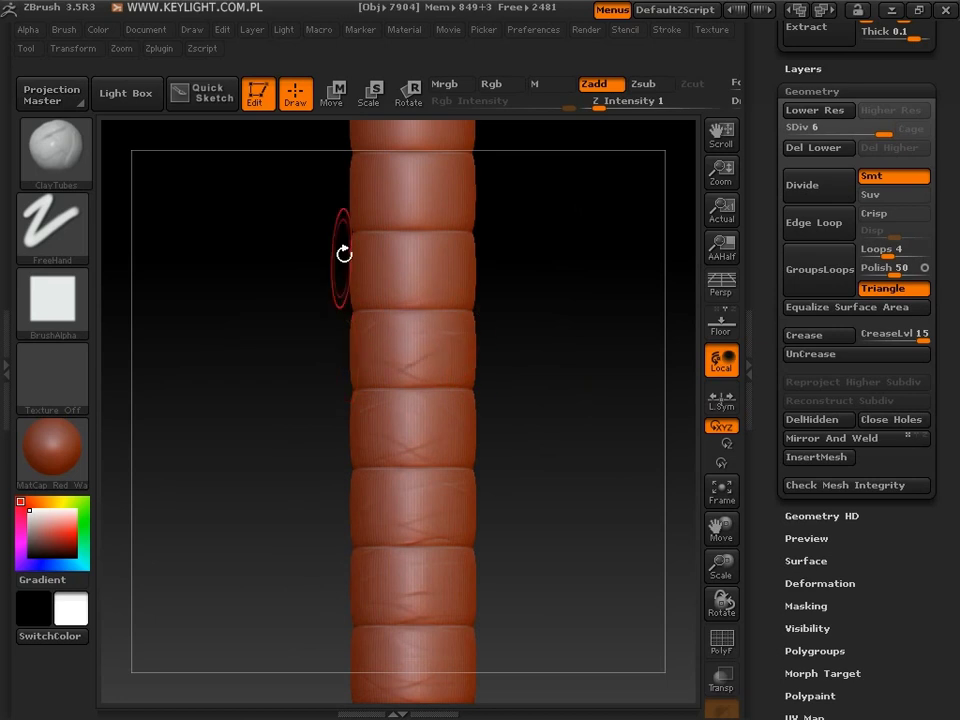
left_click_drag(553, 251, 553, 351)
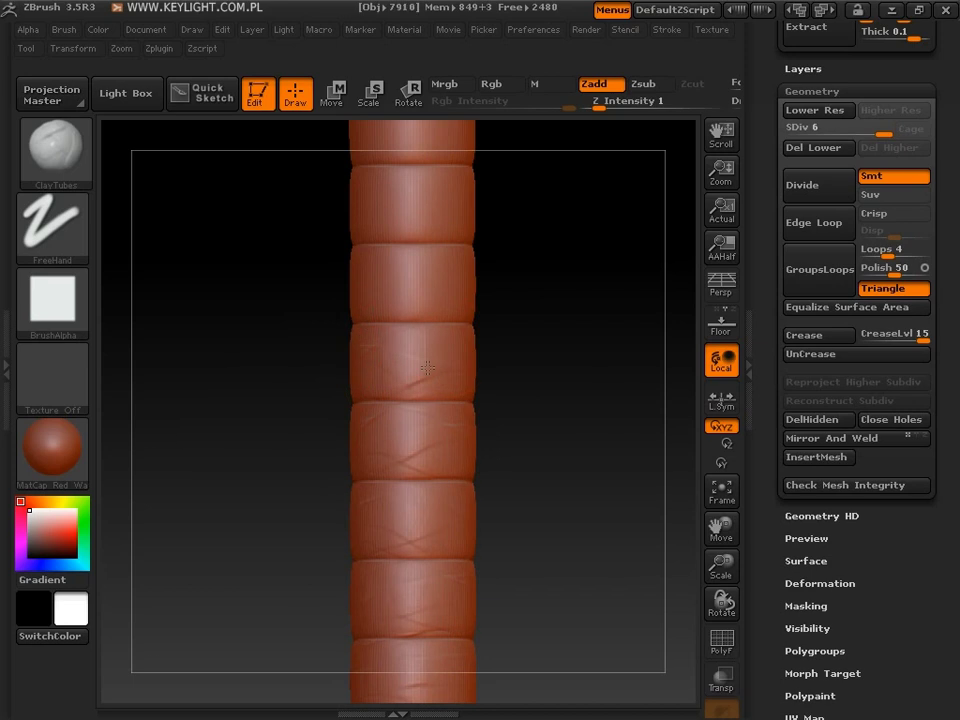
left_click_drag(514, 326, 474, 289)
left_click_drag(558, 321, 501, 388)
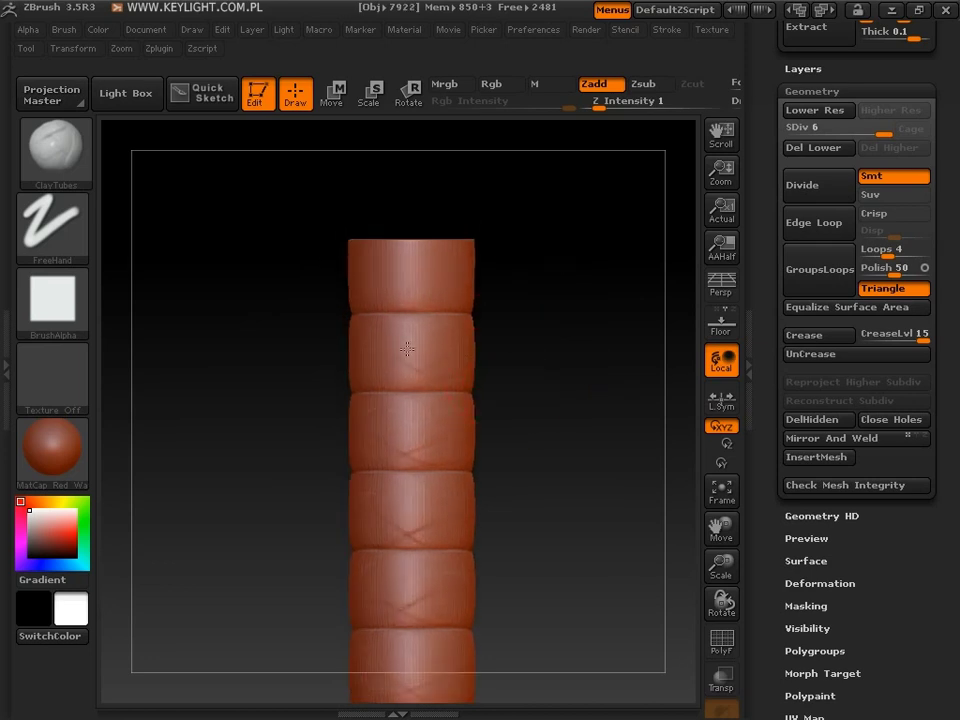
Undo and redo the top-band crossing strokes to settle the wrapped pattern there
key("ctrl+shift+z")
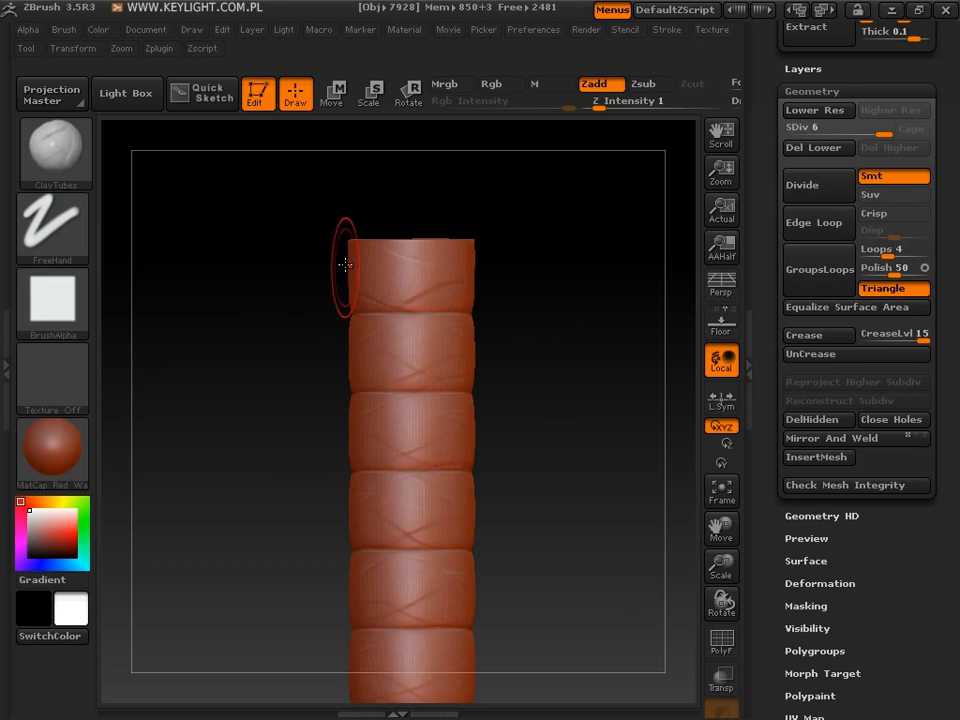
key("ctrl+z")
key("ctrl+z")
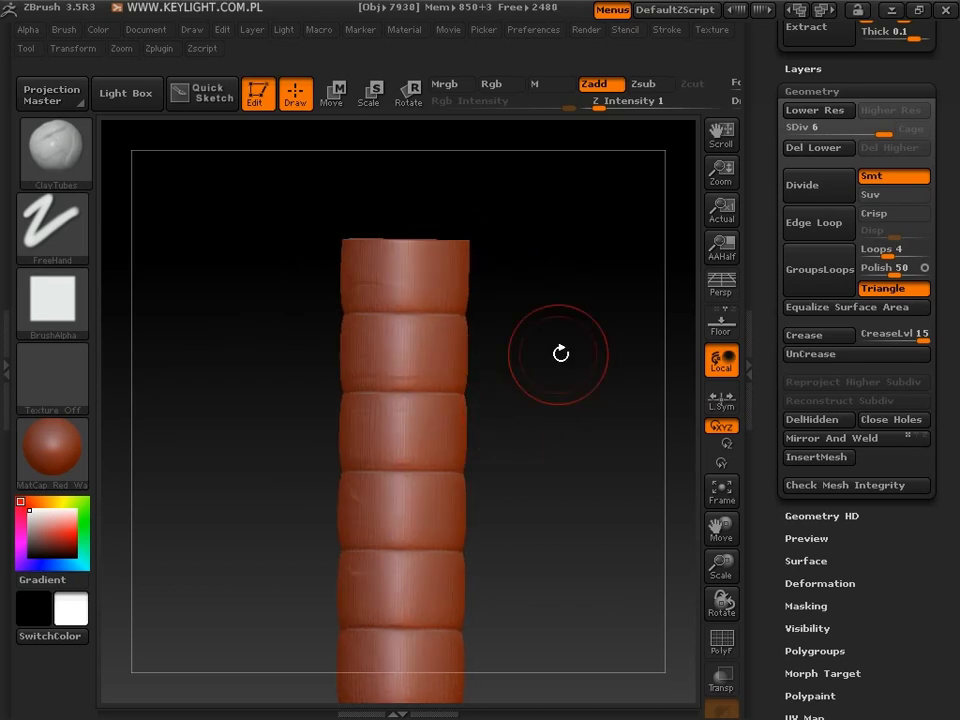
key("ctrl+z")
key("ctrl+z")
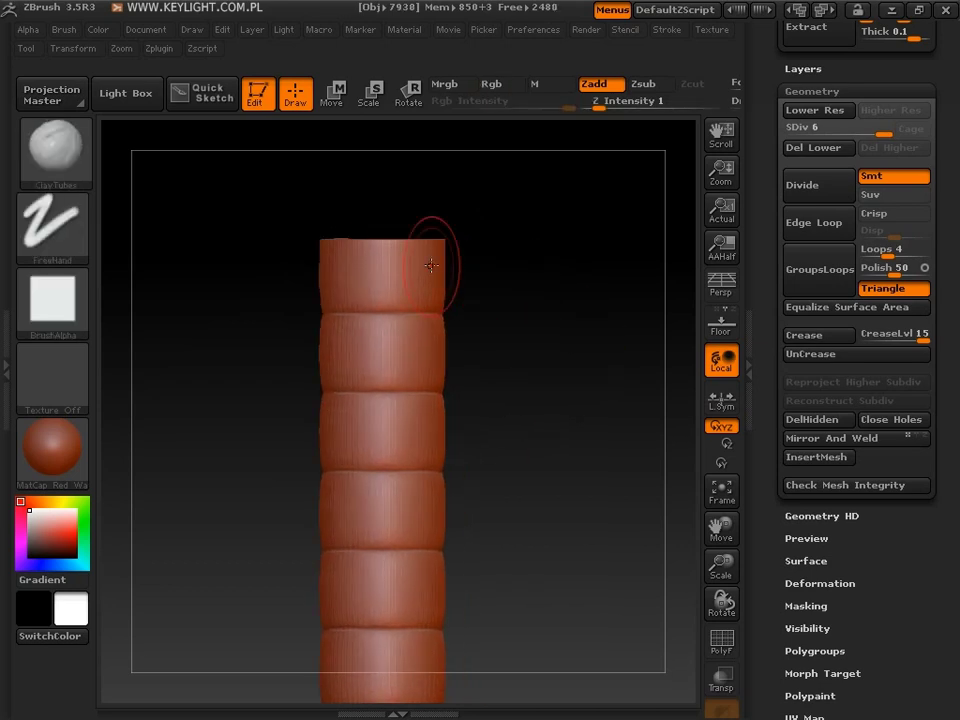
key("ctrl+shift+z")
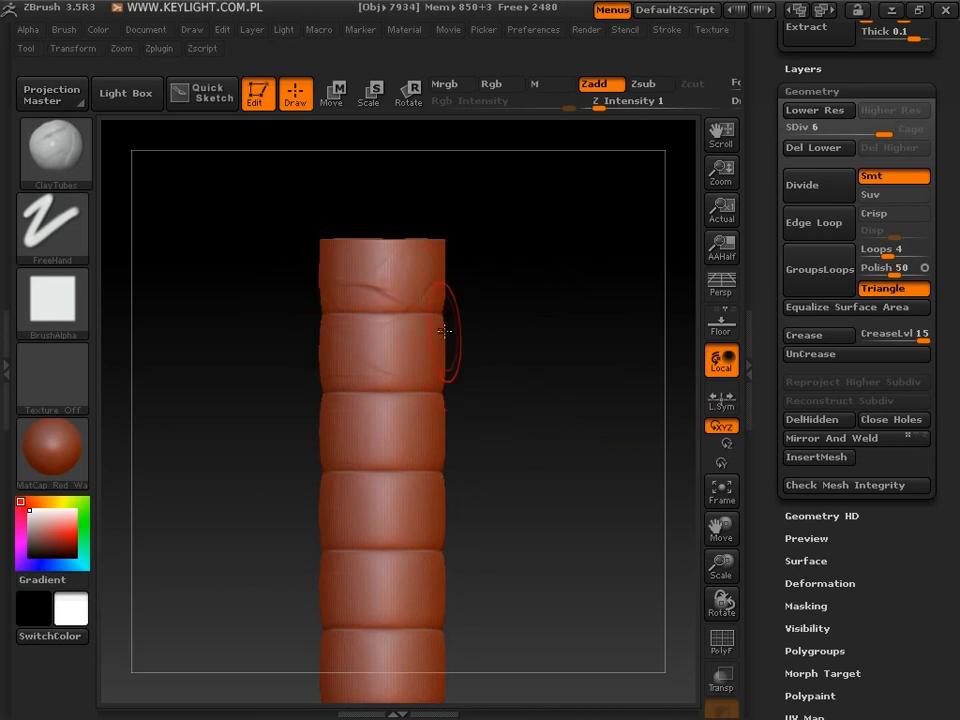
key("ctrl+shift+z")
key("ctrl+shift+z")
Orbit the handle to inspect the clay strokes from all sides, including its rounded bottom end
mouse_move(320, 494)
left_mouse_down()
mouse_move(577, 321)
mouse_move(514, 321)
left_mouse_up()
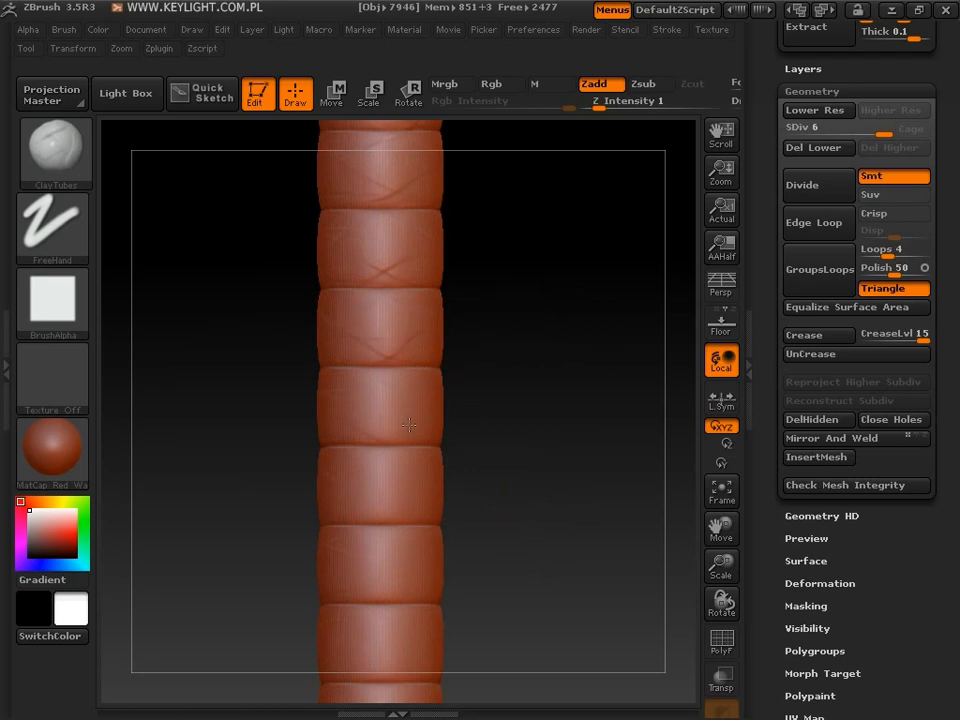
left_click_drag(507, 435, 525, 366)
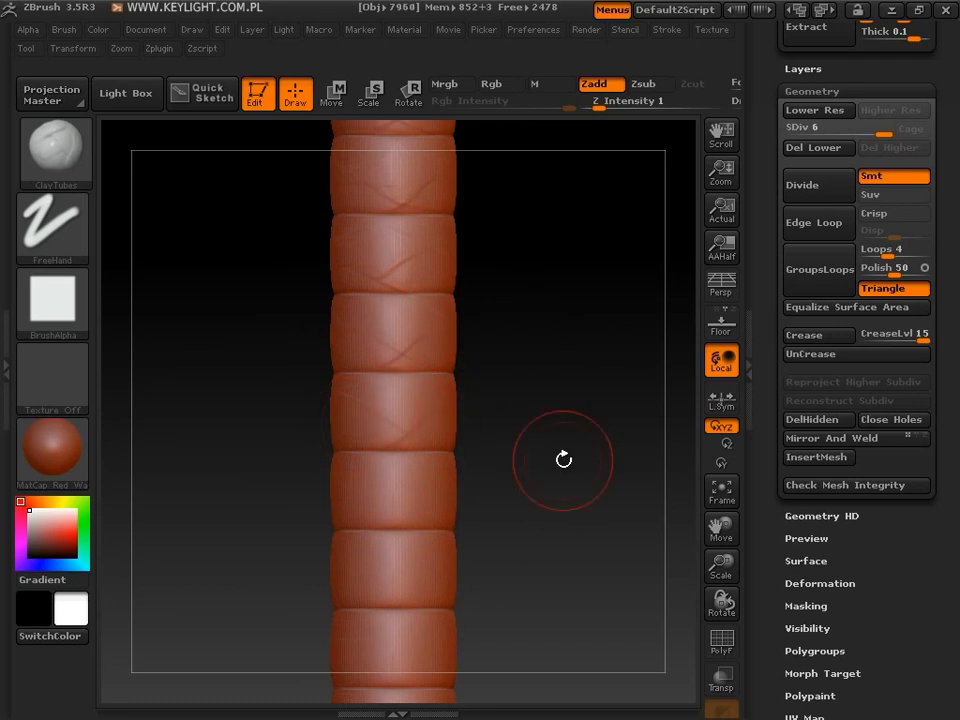
left_click_drag(561, 461, 489, 289)
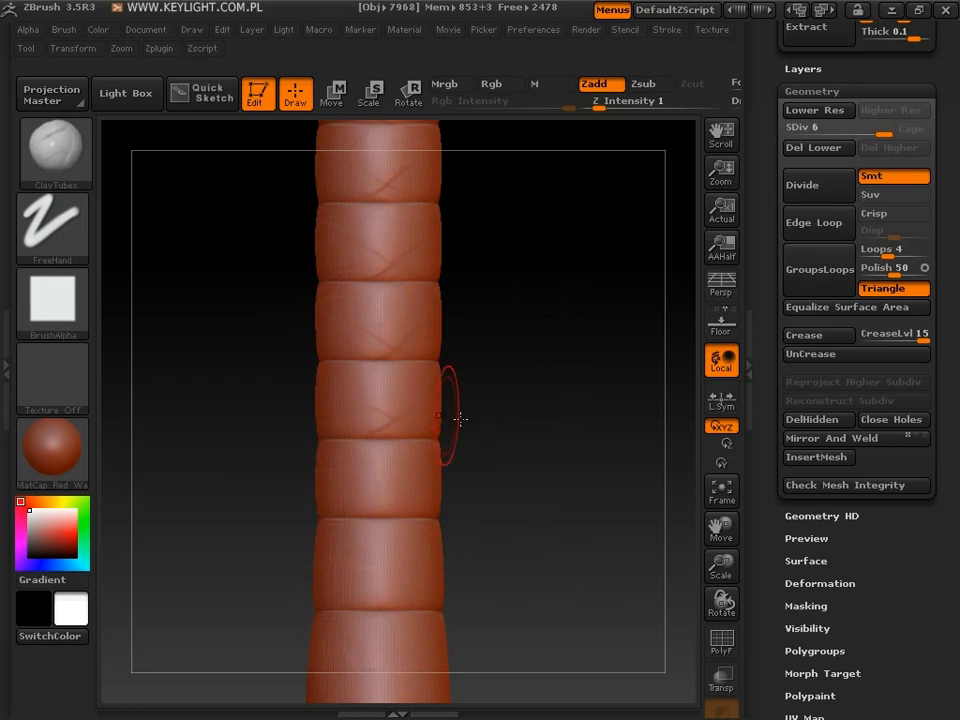
left_click_drag(454, 418, 503, 349)
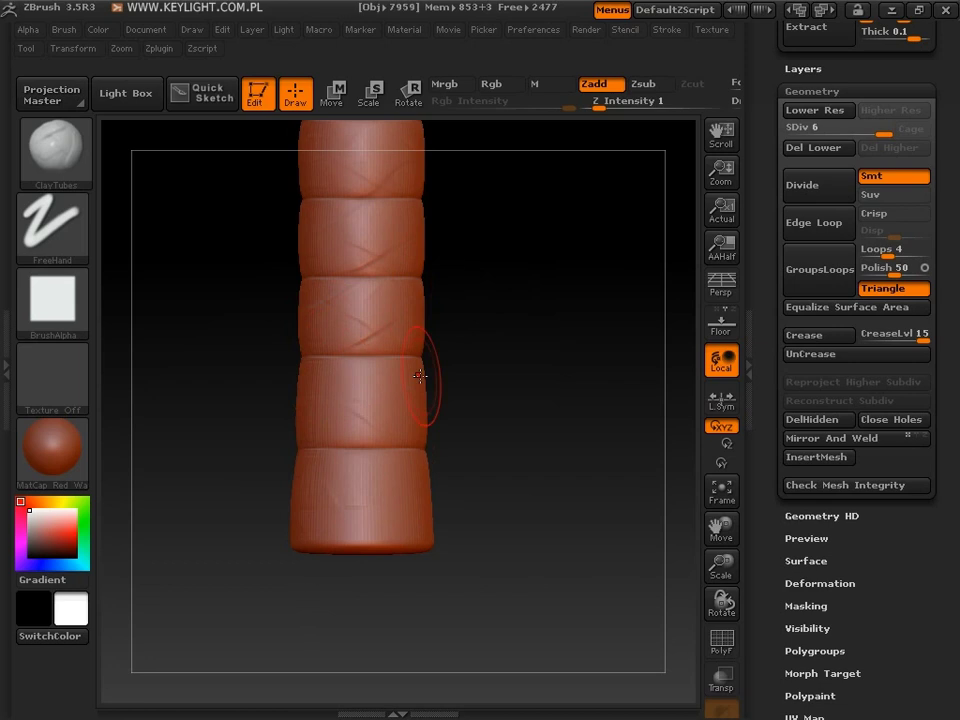
left_click_drag(450, 405, 500, 370)
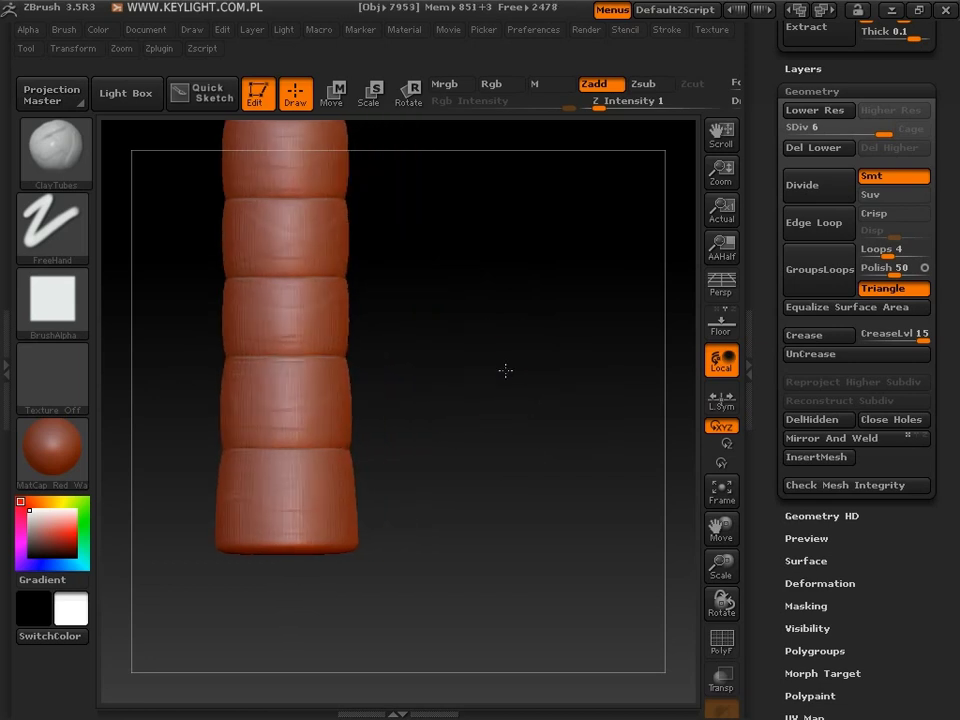
mouse_move(505, 370)
left_mouse_down()
mouse_move(423, 367)
mouse_move(415, 390)
left_mouse_up()
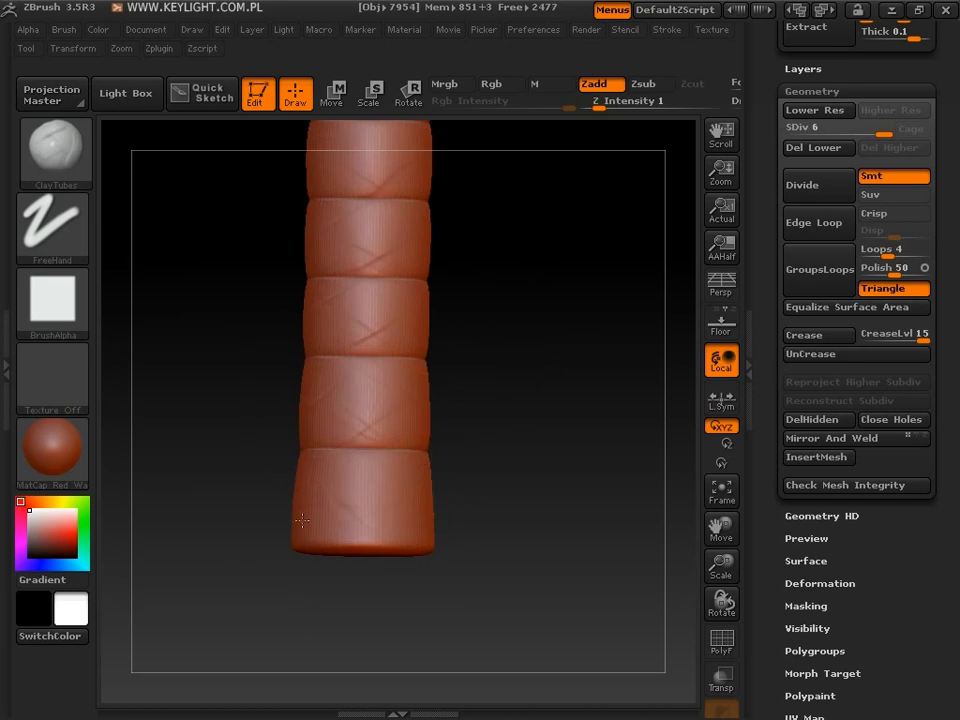
left_click_drag(521, 420, 452, 420)
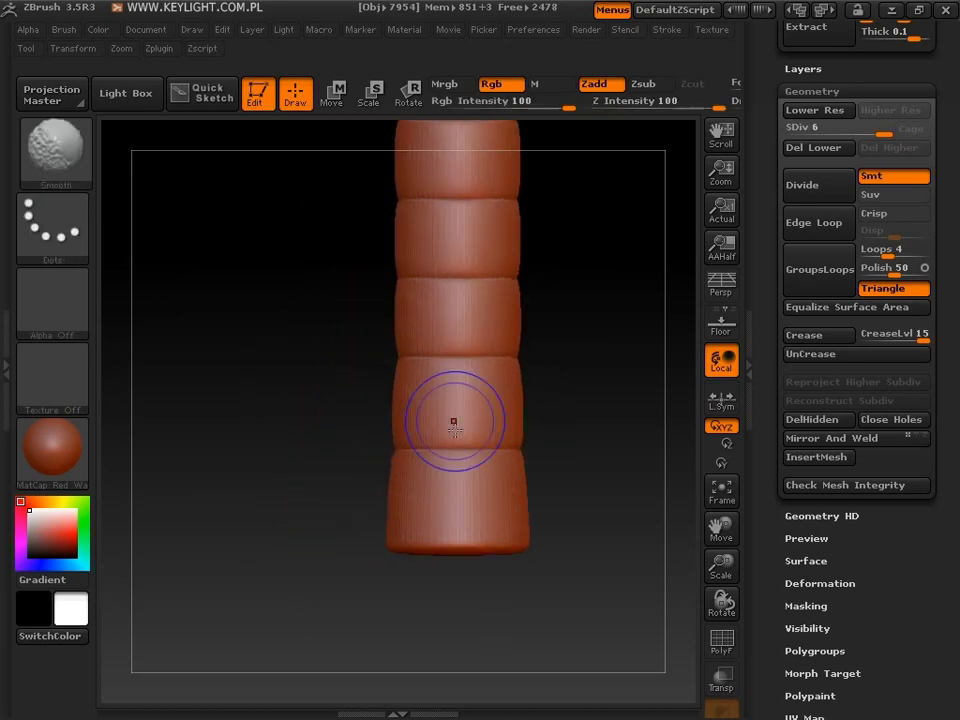
left_click_drag(599, 392, 406, 467)
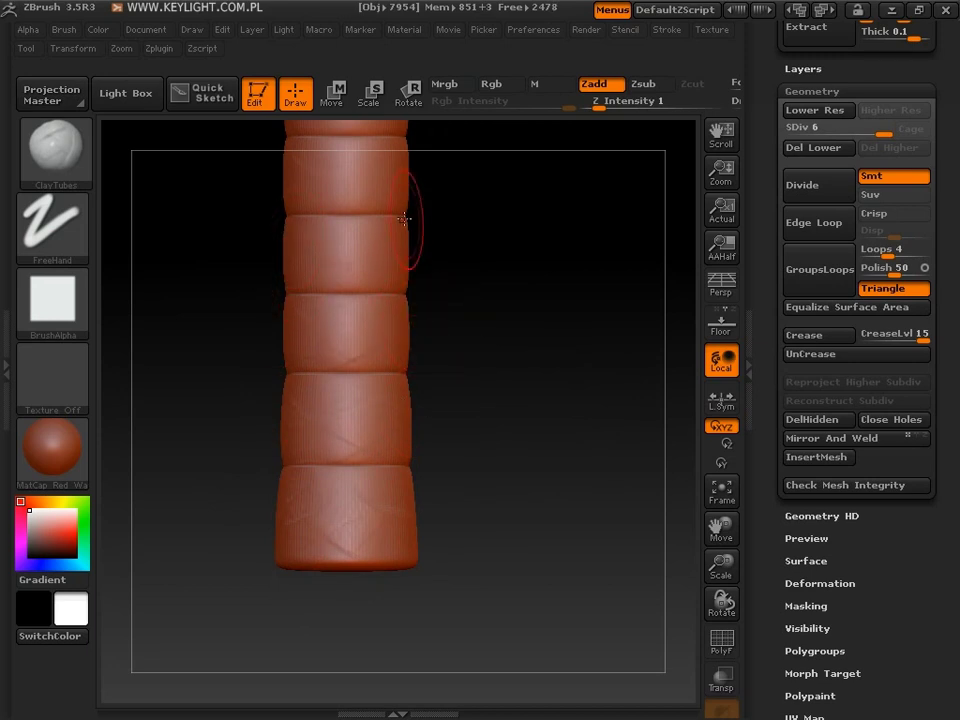
Stroke faint ClayTubes texture over the grip segments and top cap, rotating between strokes
left_click_drag(430, 230, 521, 343)
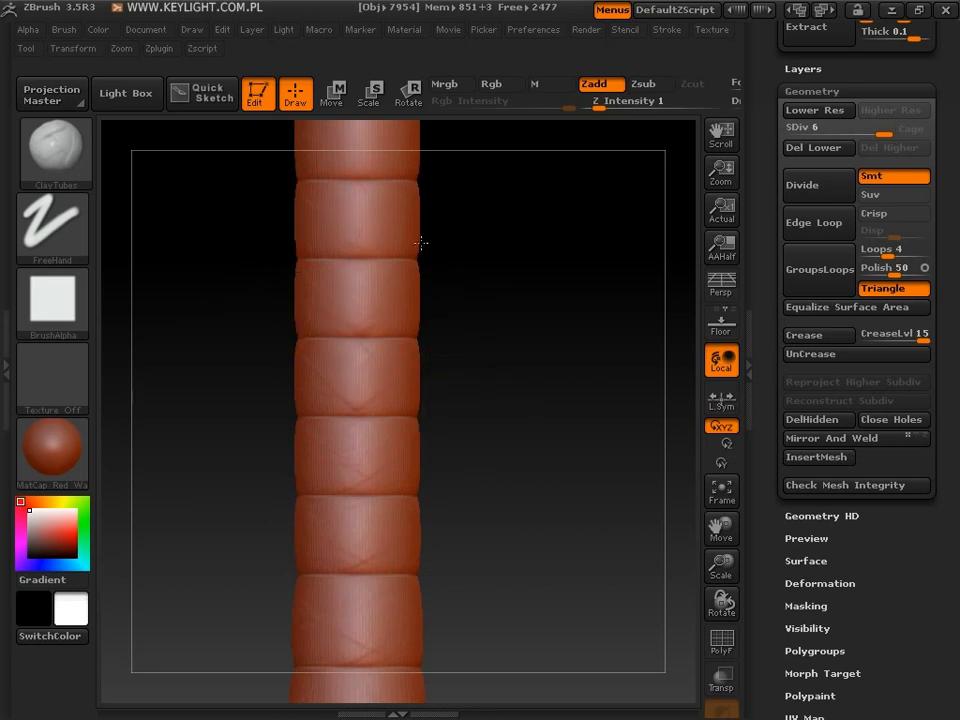
left_click_drag(480, 336, 435, 321)
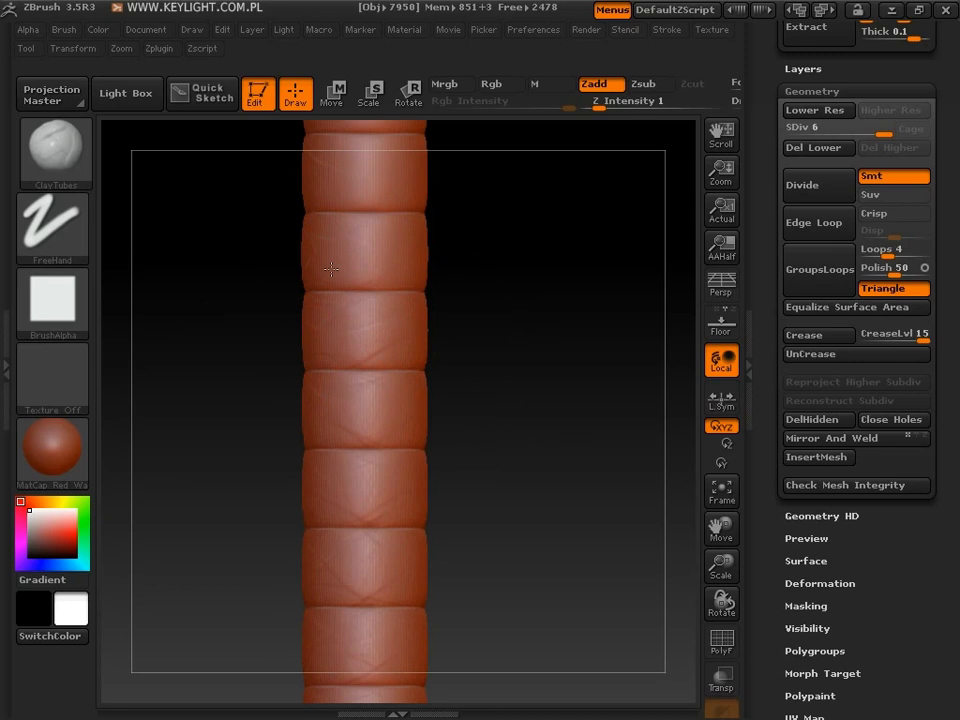
left_click_drag(506, 212, 420, 331)
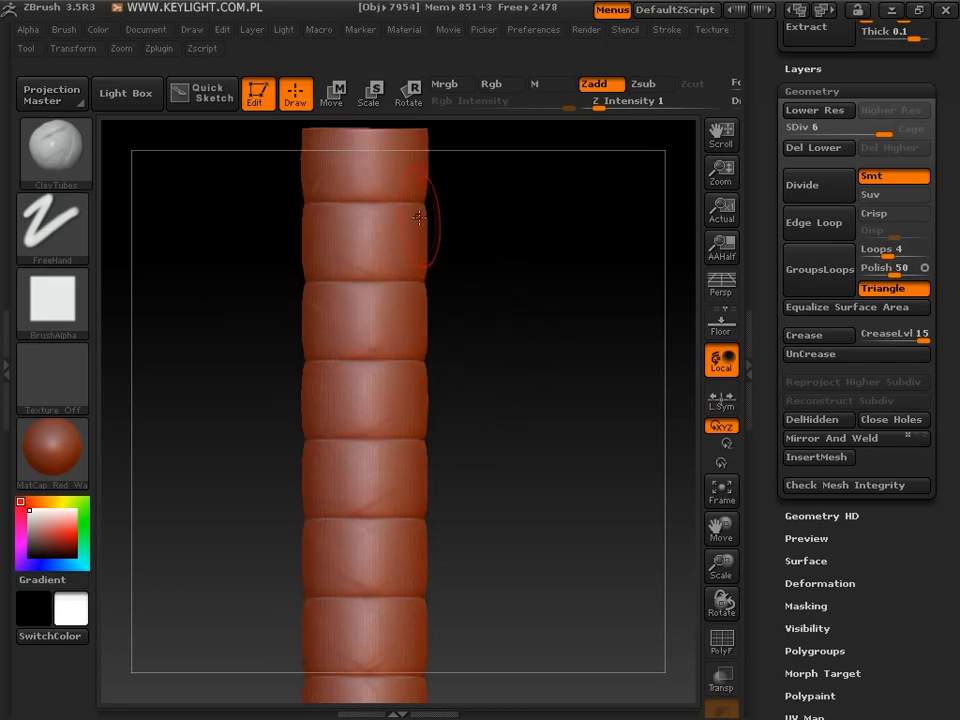
left_click_drag(427, 194, 584, 191)
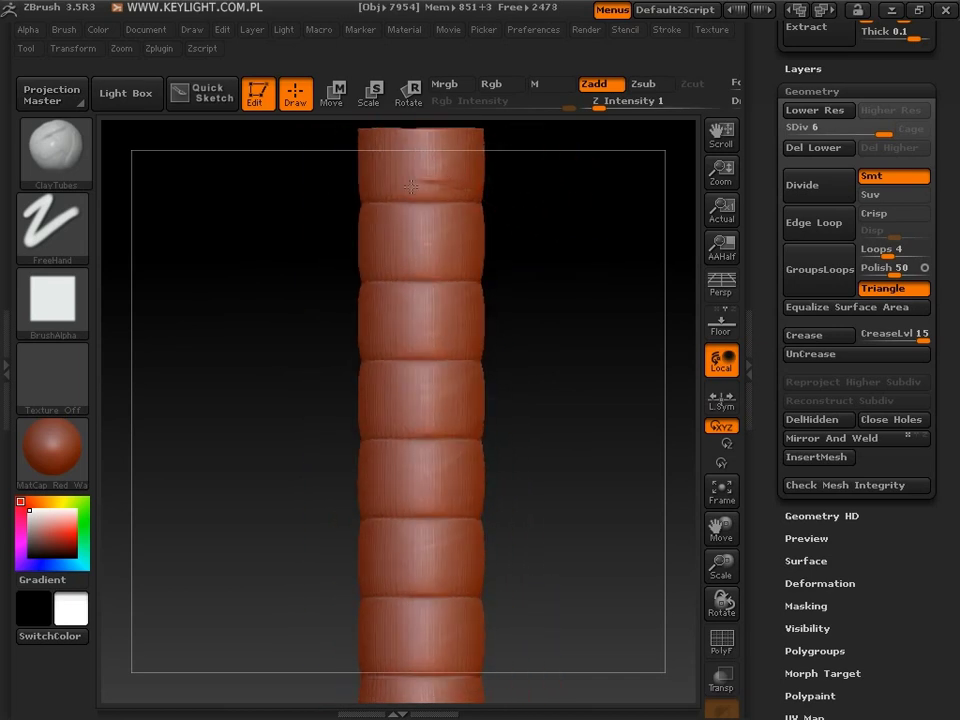
mouse_move(518, 210)
left_mouse_down()
mouse_move(564, 283)
mouse_move(278, 284)
mouse_move(568, 332)
mouse_move(497, 221)
mouse_move(403, 145)
mouse_move(386, 163)
mouse_move(401, 146)
left_mouse_up()
mouse_move(609, 236)
left_mouse_down()
mouse_move(538, 344)
mouse_move(574, 345)
mouse_move(480, 336)
left_mouse_up()
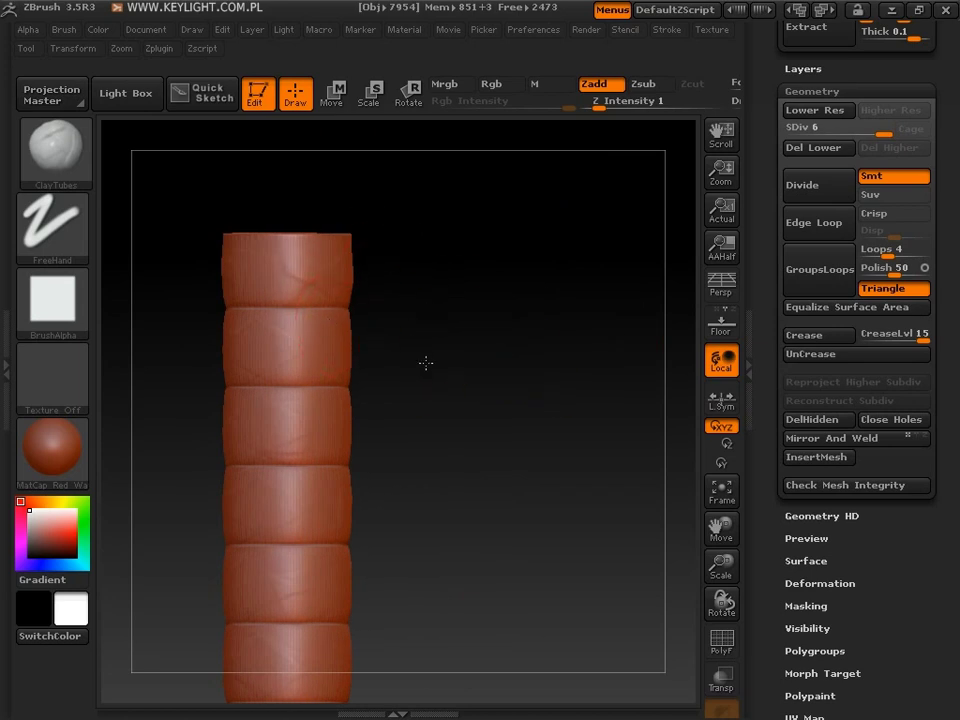
left_click_drag(549, 418, 497, 420)
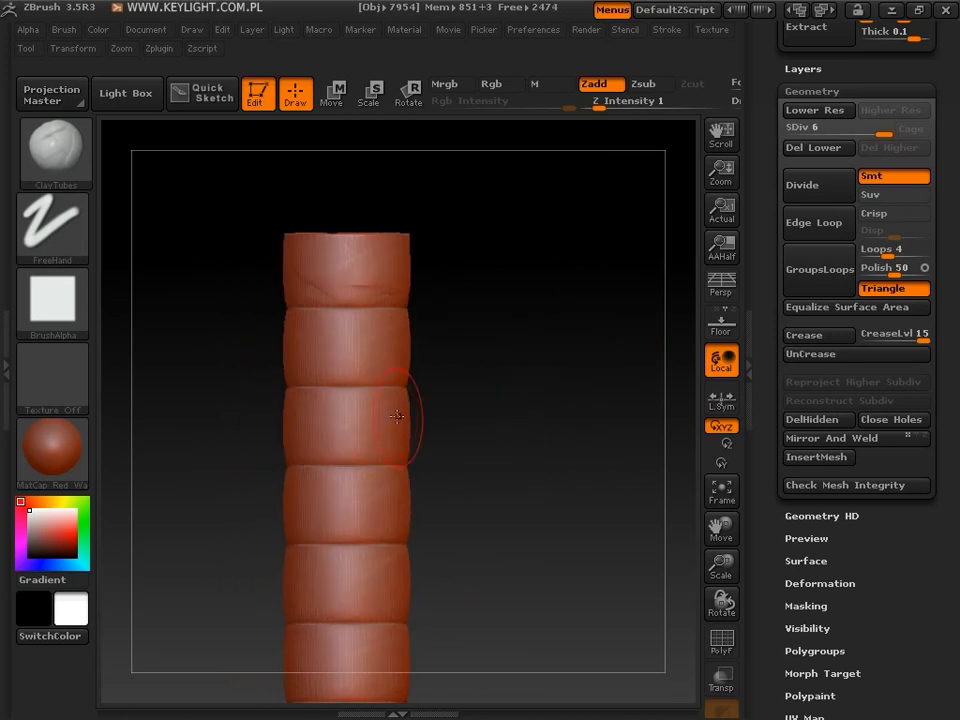
mouse_move(491, 514)
left_mouse_down()
mouse_move(563, 321)
mouse_move(465, 319)
mouse_move(521, 354)
left_mouse_up()
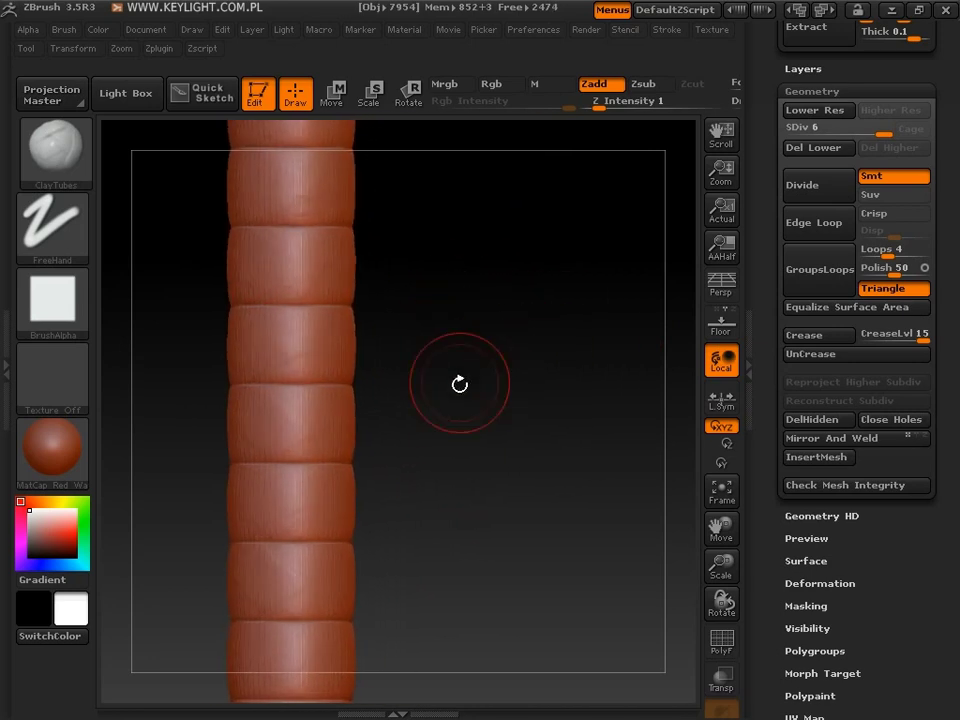
Texture the remaining untextured grip segments from other sides, then review the whole grip
mouse_move(461, 384)
left_mouse_down()
mouse_move(486, 409)
mouse_move(499, 407)
mouse_move(489, 414)
mouse_move(383, 365)
mouse_move(536, 279)
mouse_move(551, 392)
mouse_move(553, 364)
mouse_move(521, 364)
mouse_move(594, 364)
left_mouse_up()
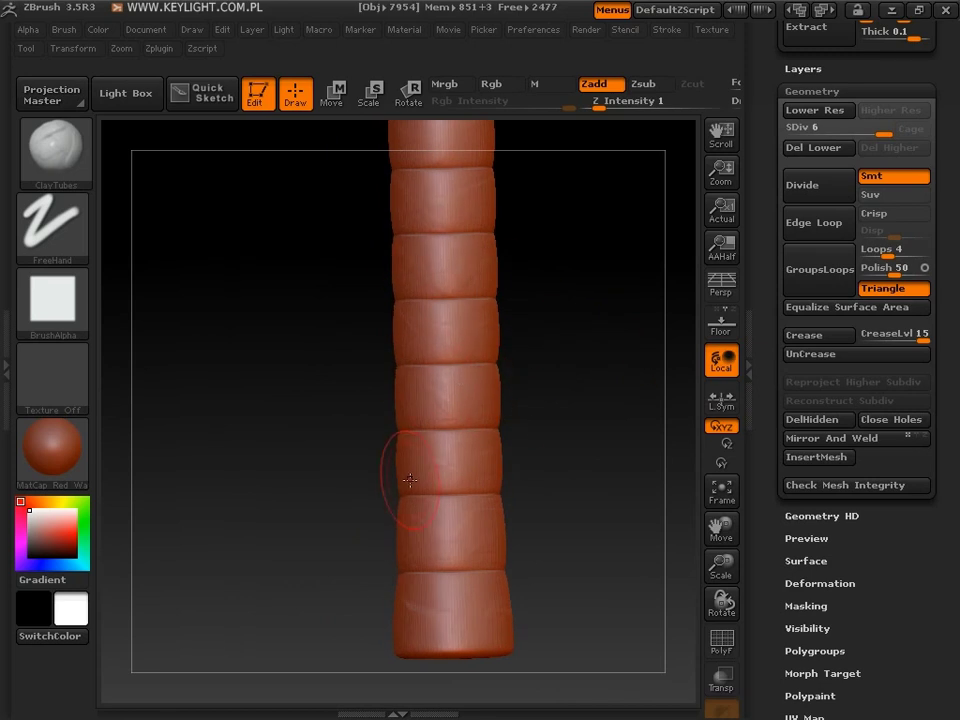
left_click_drag(557, 388, 540, 486)
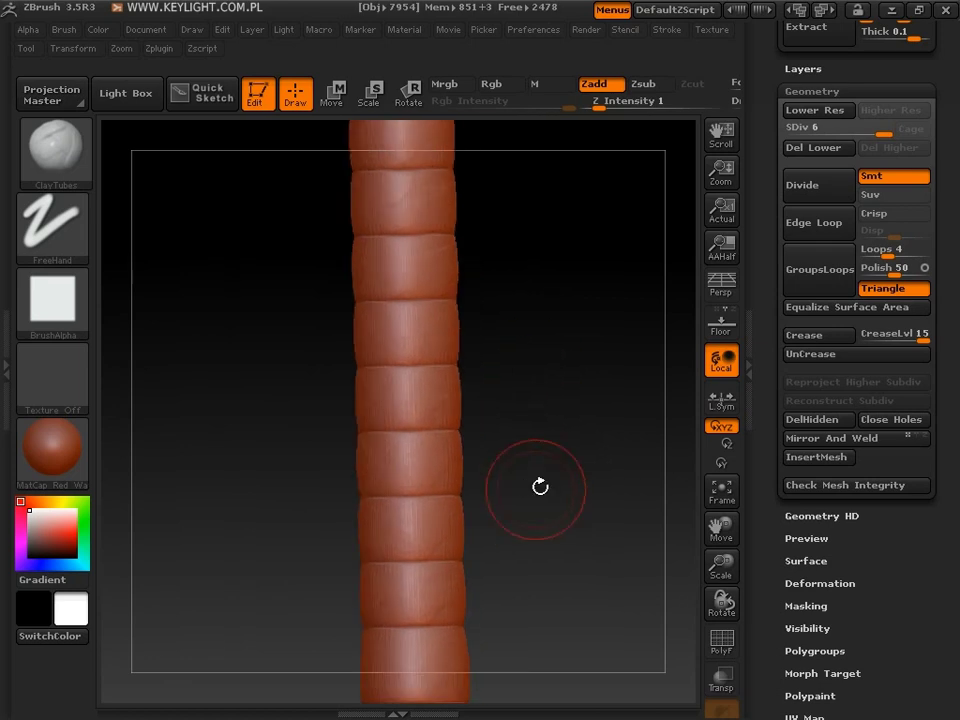
left_click_drag(490, 302, 383, 346)
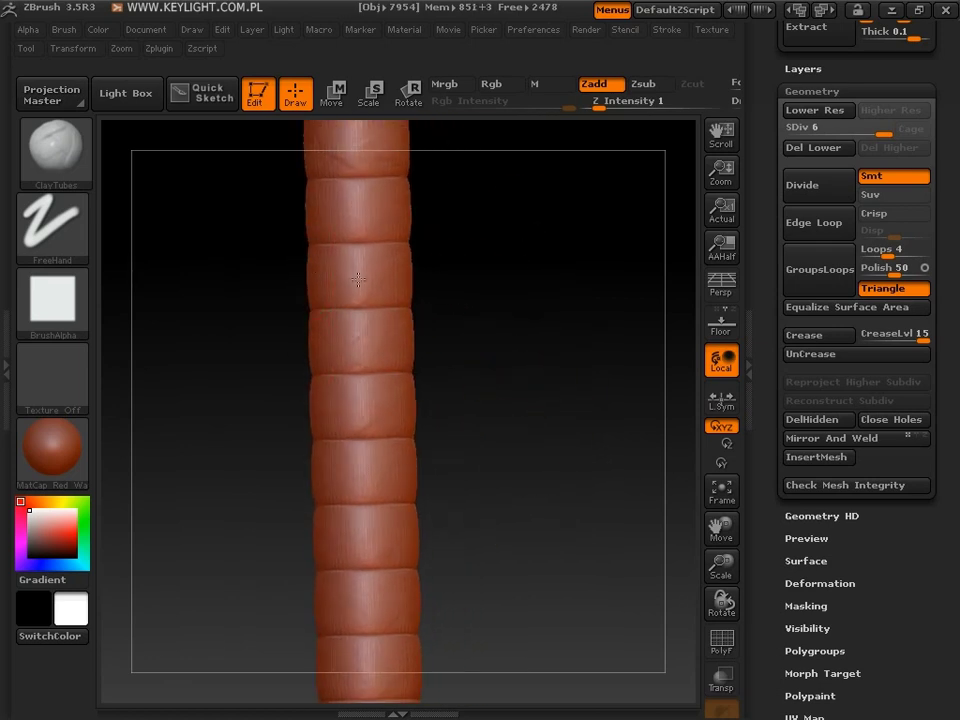
mouse_move(531, 274)
left_mouse_down()
mouse_move(446, 231)
mouse_move(634, 279)
left_mouse_up()
mouse_move(546, 289)
left_mouse_down()
mouse_move(525, 274)
mouse_move(561, 281)
mouse_move(499, 281)
left_mouse_up()
mouse_move(536, 467)
left_mouse_down()
mouse_move(533, 371)
mouse_move(555, 559)
mouse_move(529, 521)
mouse_move(489, 245)
mouse_move(491, 381)
mouse_move(534, 439)
mouse_move(529, 446)
mouse_move(462, 446)
mouse_move(527, 418)
mouse_move(467, 407)
mouse_move(506, 410)
mouse_move(469, 414)
mouse_move(516, 422)
mouse_move(234, 493)
left_mouse_up()
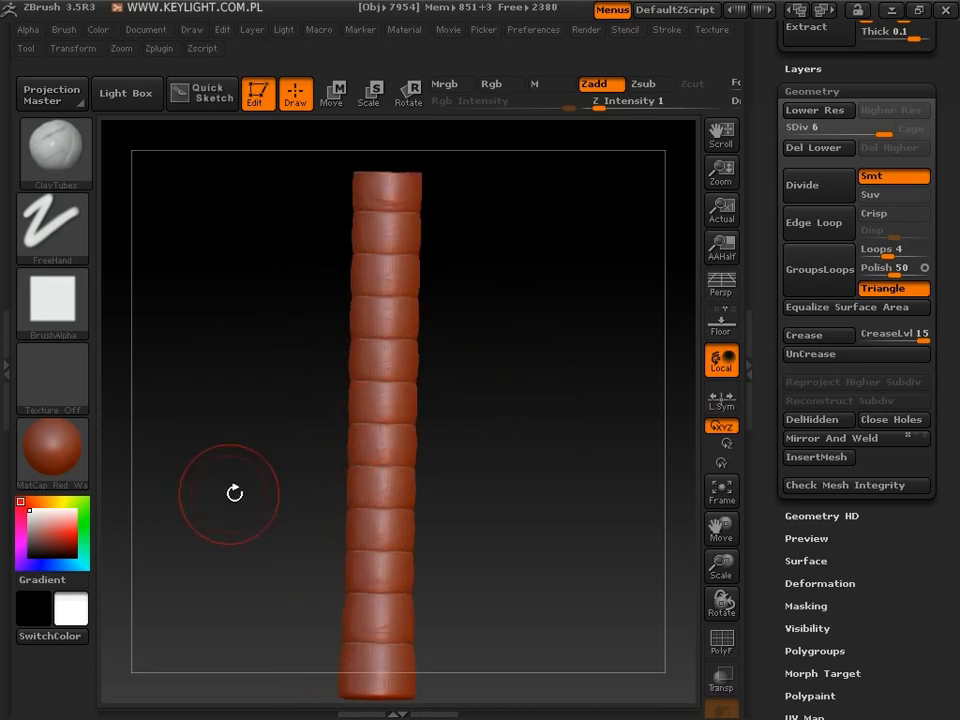
mouse_move(510, 491)
left_mouse_down()
mouse_move(441, 491)
mouse_move(649, 281)
mouse_move(93, 220)
left_mouse_up()
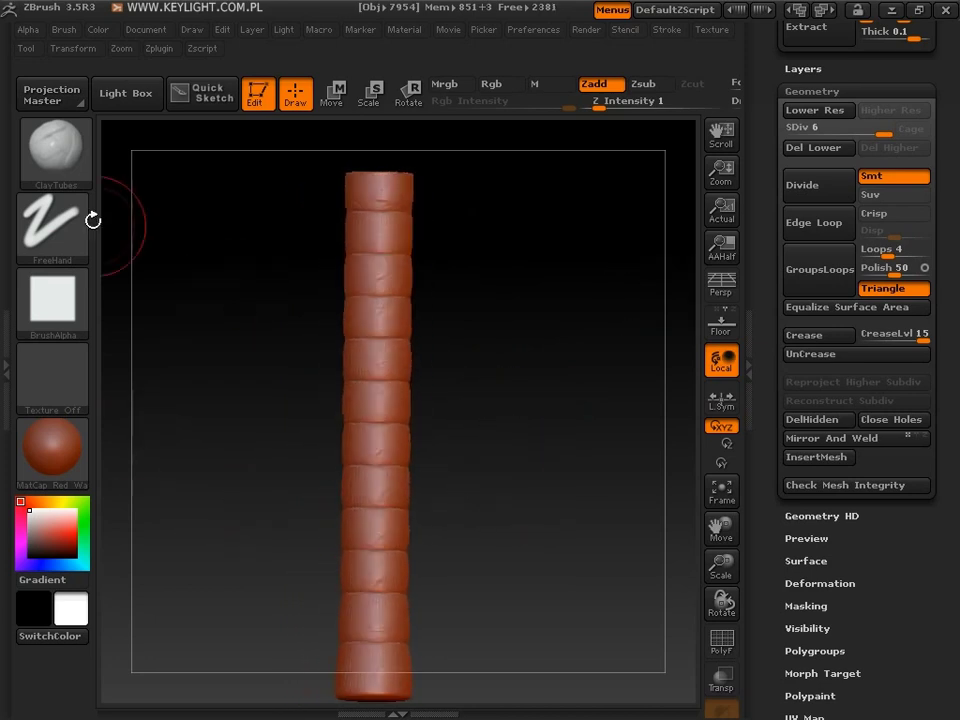
Shift-smooth the top and middle grip segments at a lowered, gentle Z Intensity
key("shift")
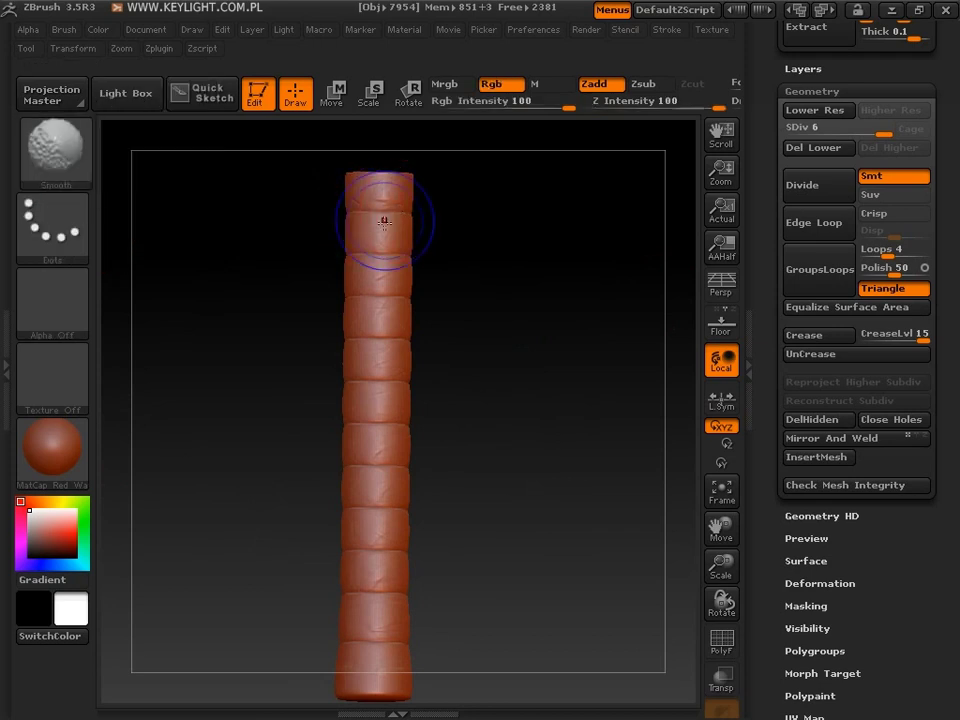
left_click_drag(384, 222, 384, 226, "shift")
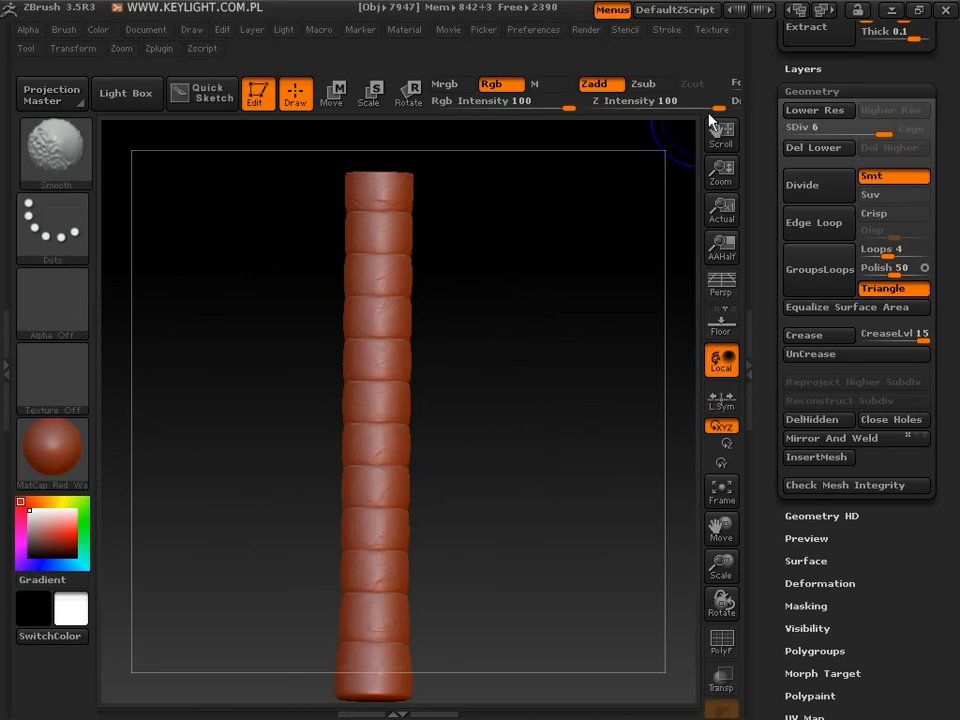
left_click_drag(720, 105, 590, 114, "shift")
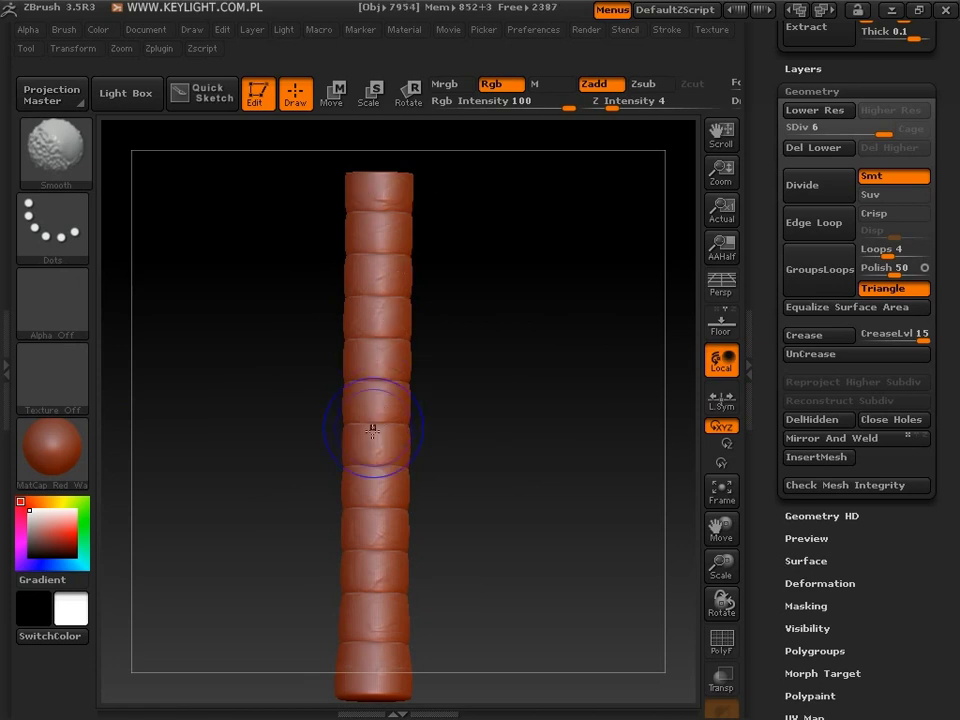
left_click_drag(359, 447, 383, 441)
mouse_move(527, 583)
left_mouse_down()
mouse_move(493, 529)
mouse_move(459, 531)
left_mouse_up()
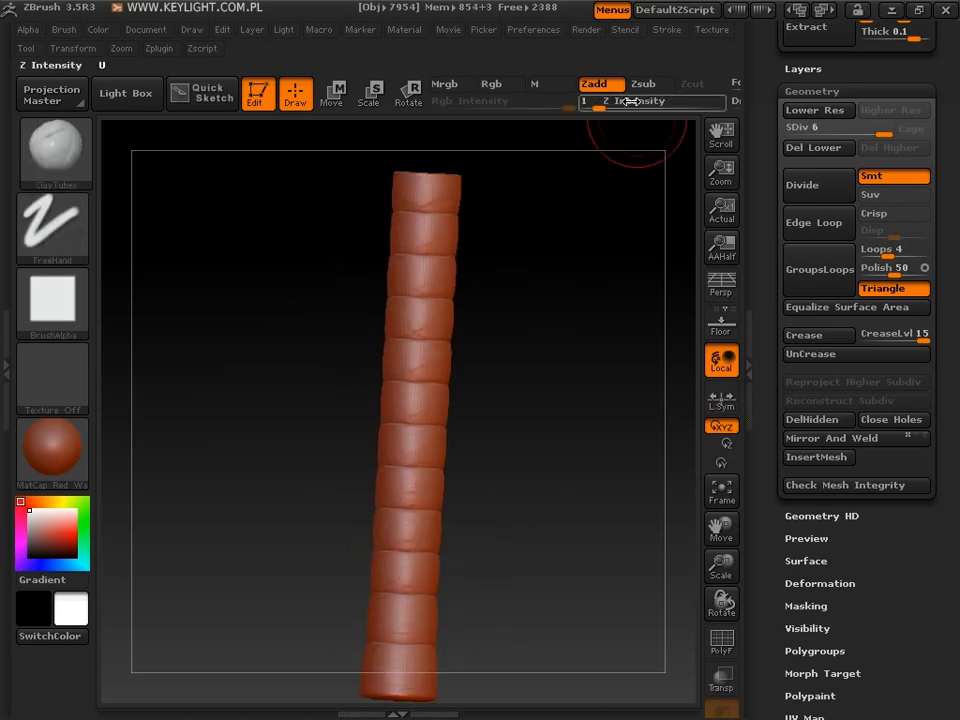
left_click_drag(606, 104, 624, 108)
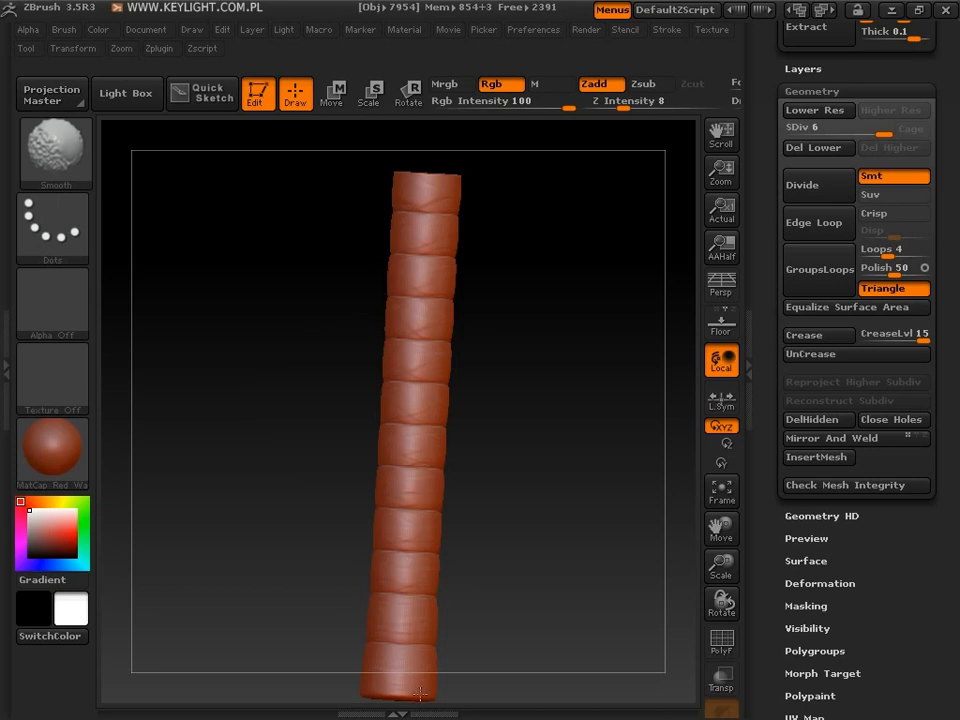
Turn the grip upright and make further light Smooth passes around its other sides
left_click_drag(561, 399, 489, 392, "shift")
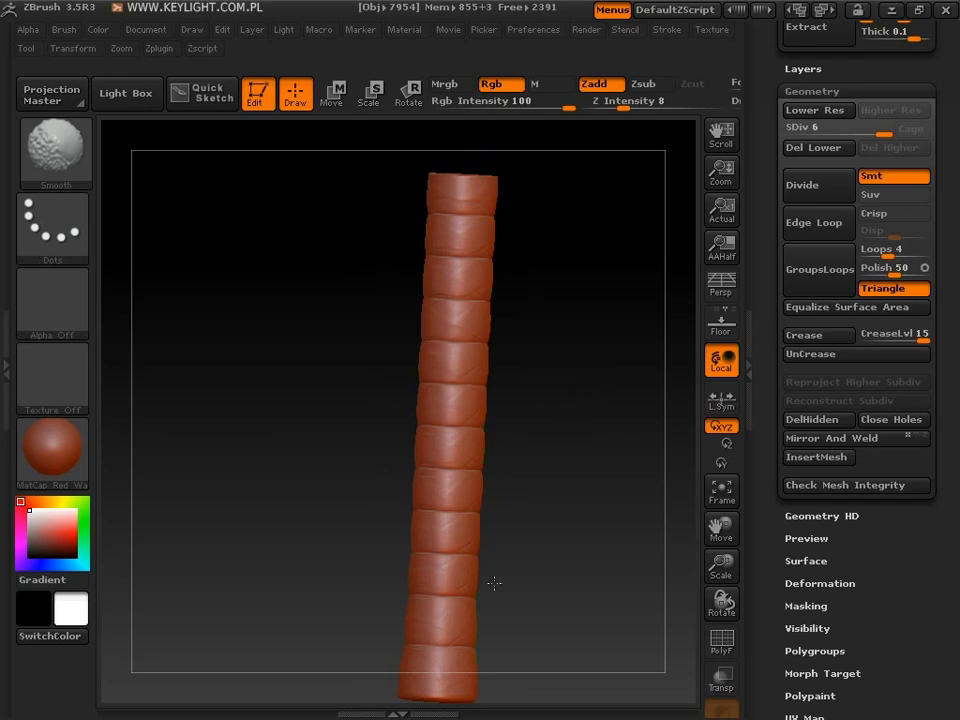
mouse_move(589, 422)
left_mouse_down()
mouse_move(529, 429)
mouse_move(542, 349)
left_mouse_up()
key("shift")
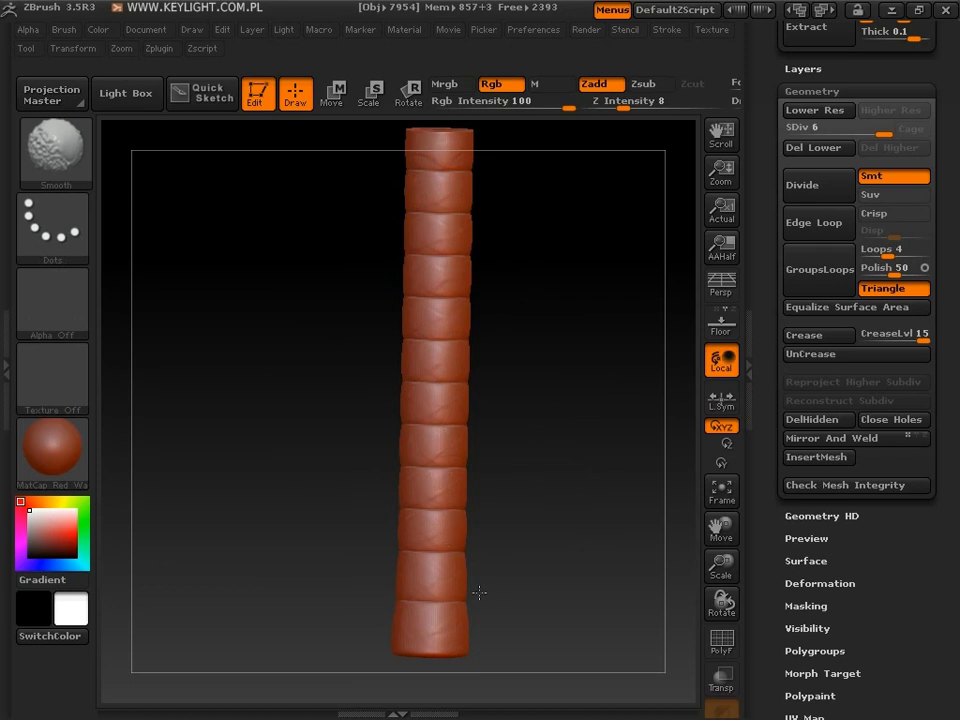
left_click_drag(576, 467, 544, 339, "shift")
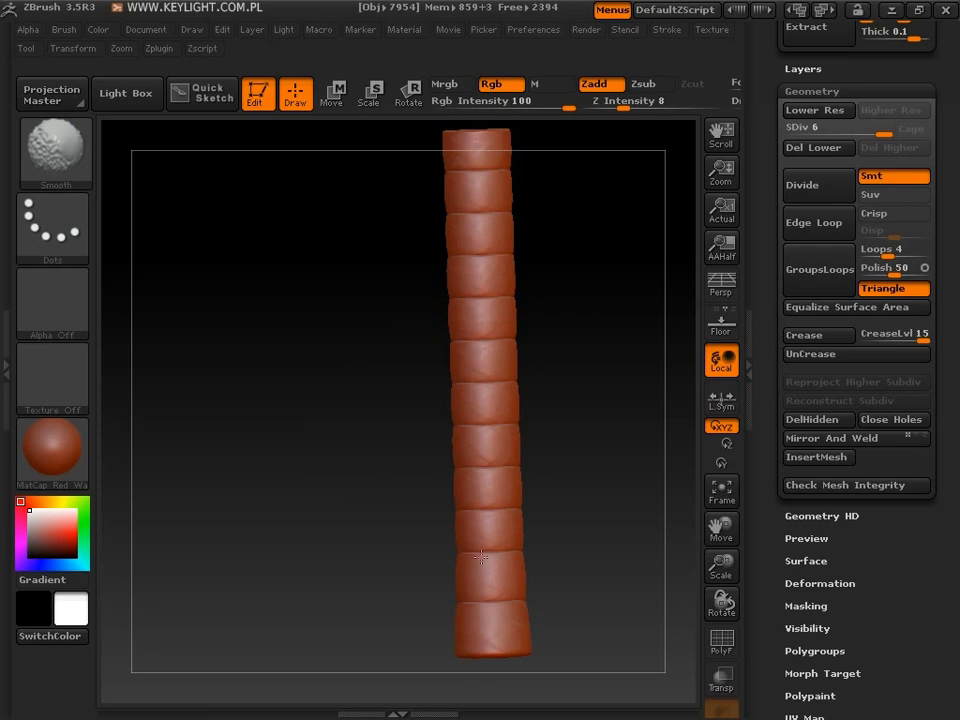
left_click_drag(561, 525, 681, 520)
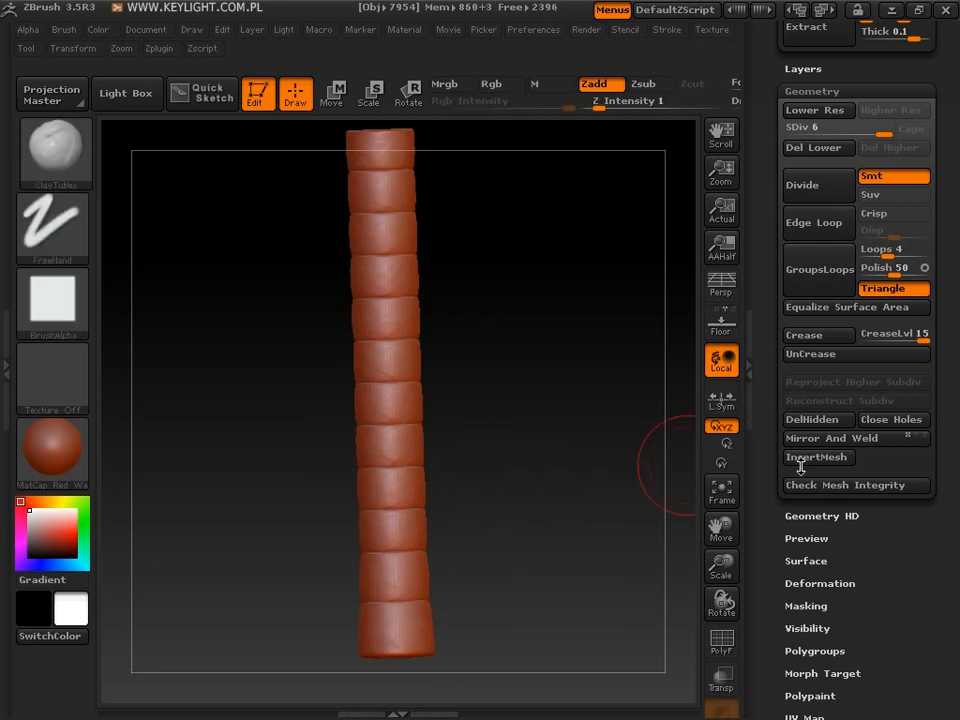
Select the miecz_glowica pommel subtool, Solo it, and frame it in the canvas
mouse_move(771, 290)
left_mouse_down()
mouse_move(793, 96)
mouse_move(784, 479)
left_mouse_up()
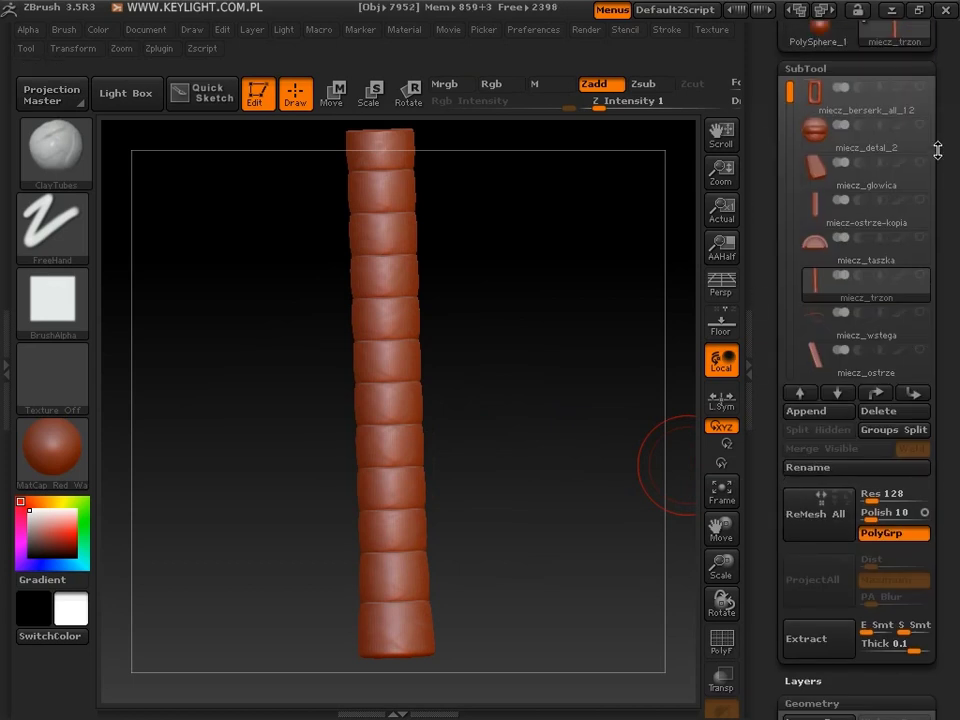
left_click(899, 178)
left_click(899, 178, "ctrl+shift")
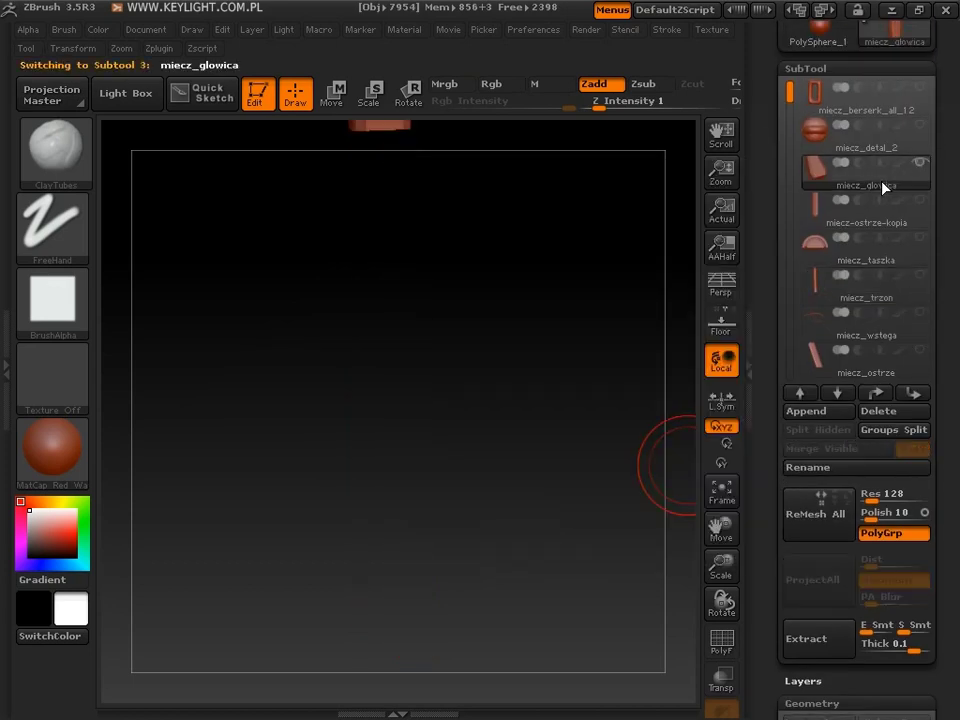
key("f")
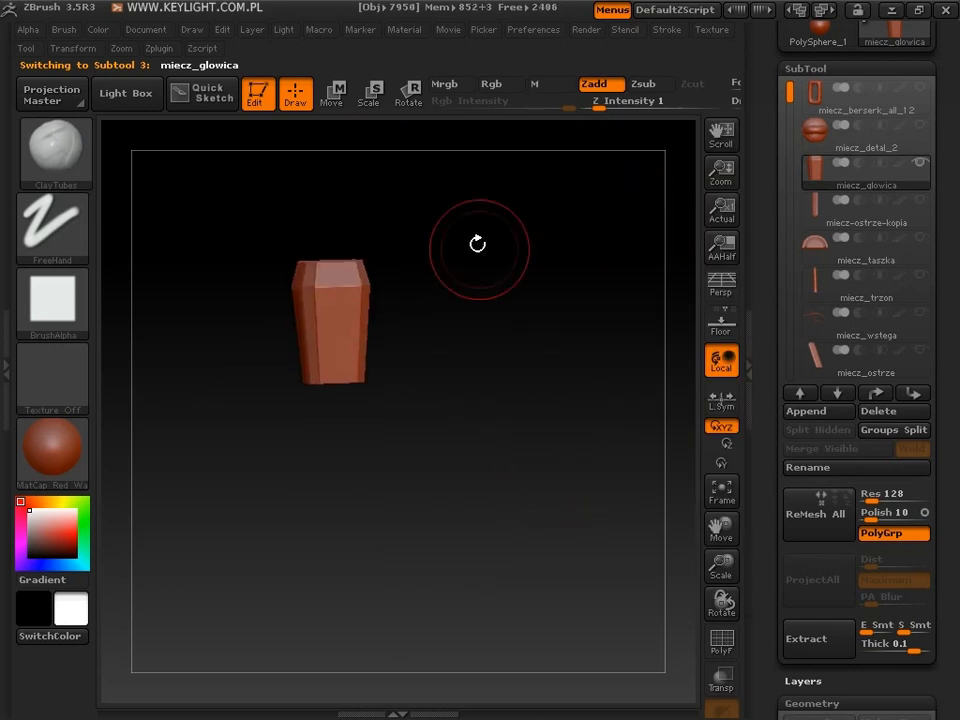
mouse_move(476, 242)
left_mouse_down()
mouse_move(525, 324)
mouse_move(425, 317)
left_mouse_up()
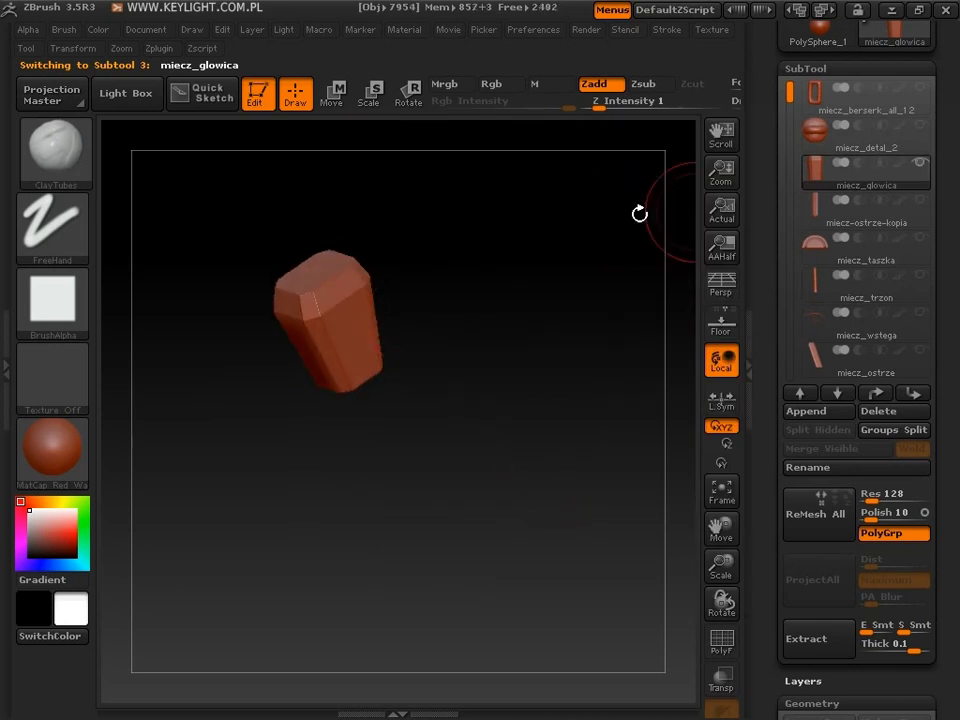
left_click_drag(471, 279, 585, 276)
Switch off Smt in Geometry so the pommel subdivides without smoothing
left_click_drag(769, 377, 773, 261)
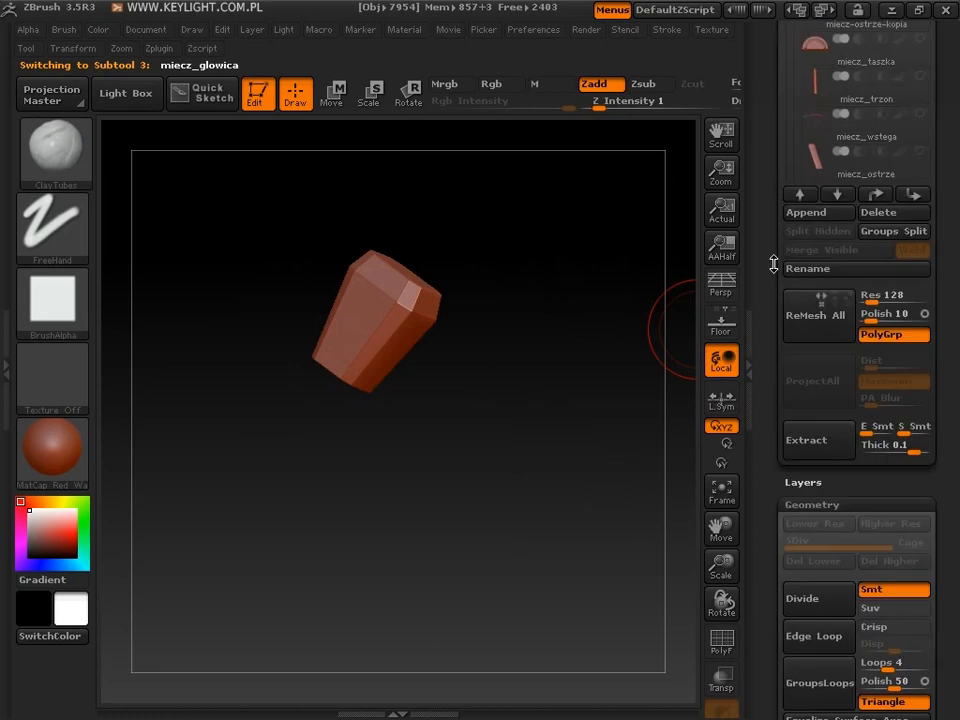
left_click_drag(628, 231, 523, 251)
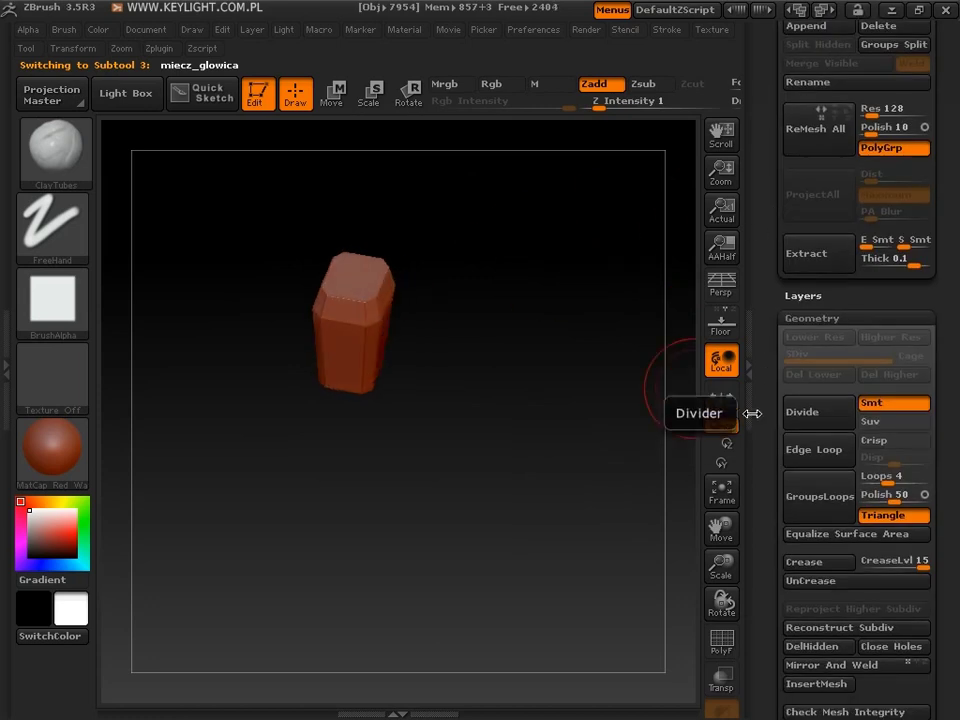
left_click(916, 403)
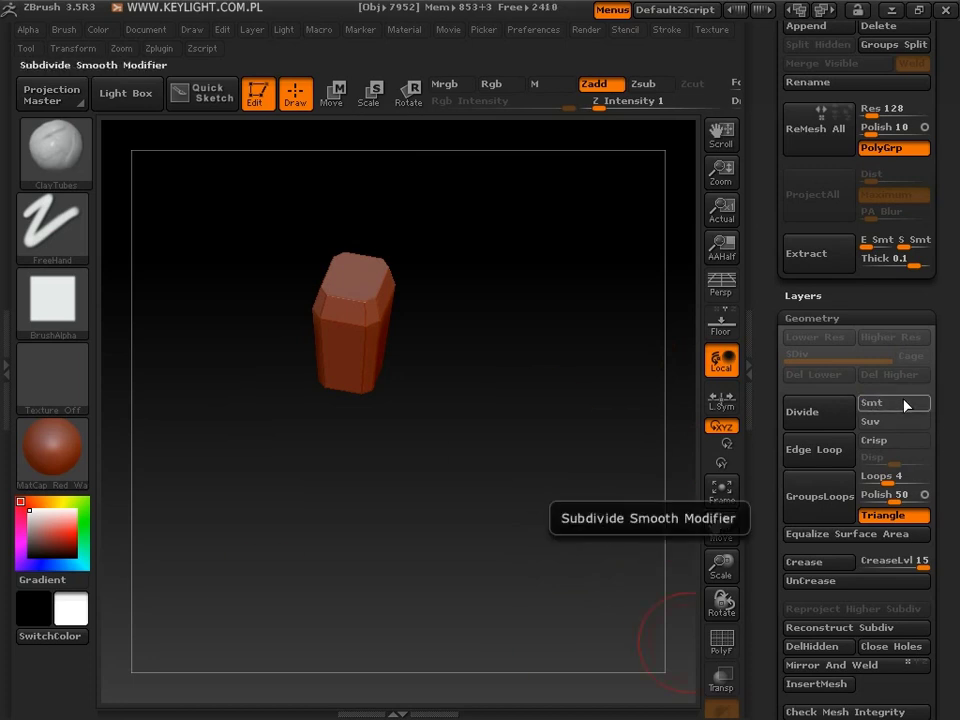
Divide the pommel with Smt off up to SDiv 7, reaching 163840 polygons
left_click(813, 422)
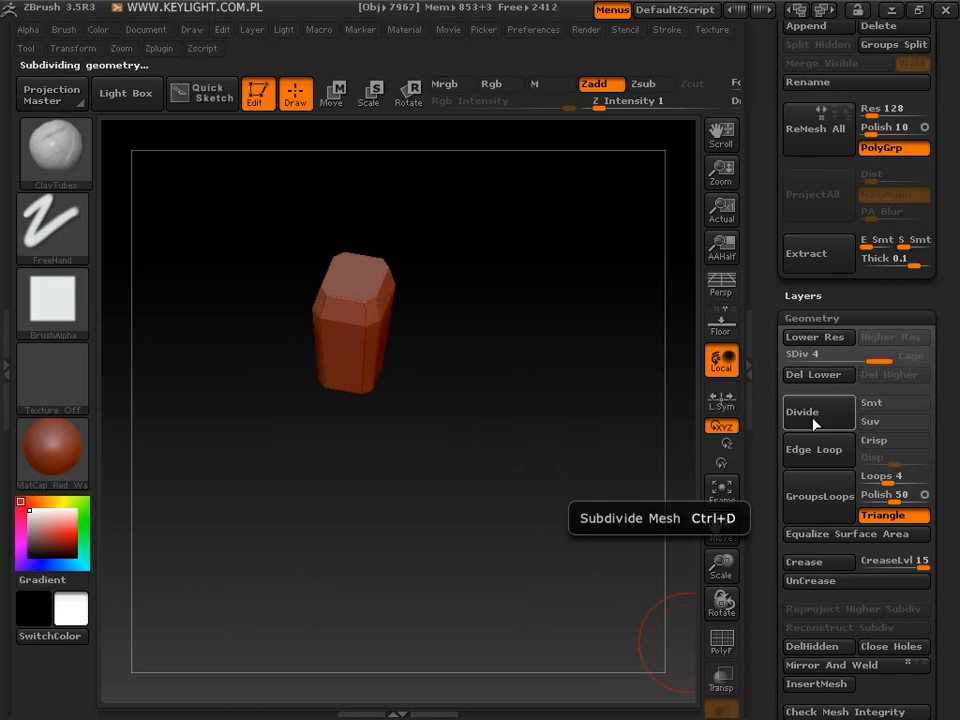
left_click(813, 422)
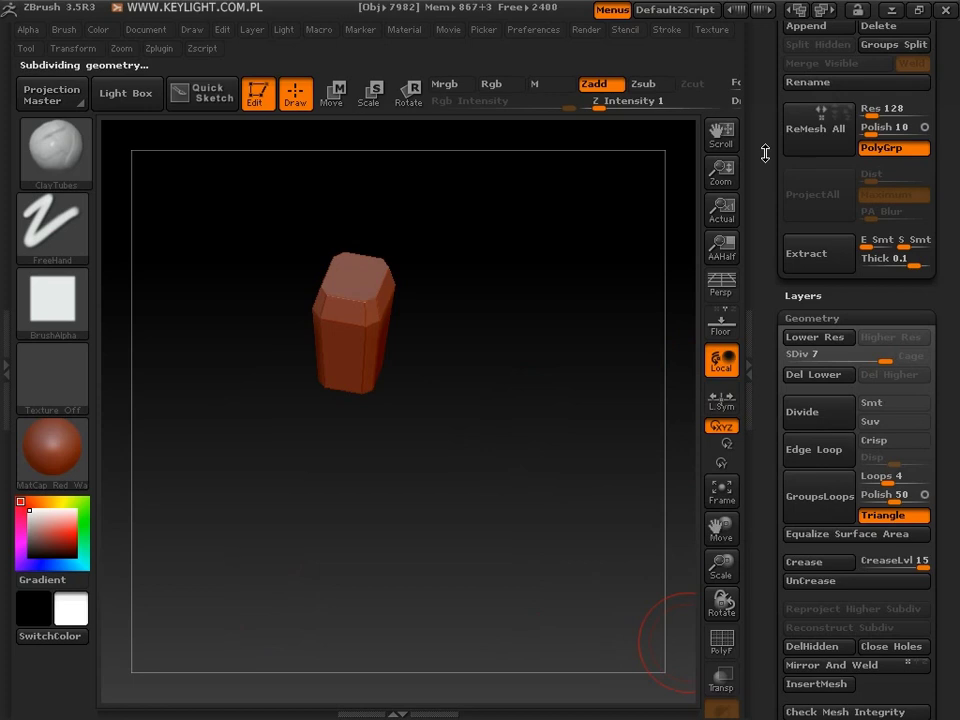
scroll(769, 313, "up", 5)
scroll(769, 313, "up", 3)
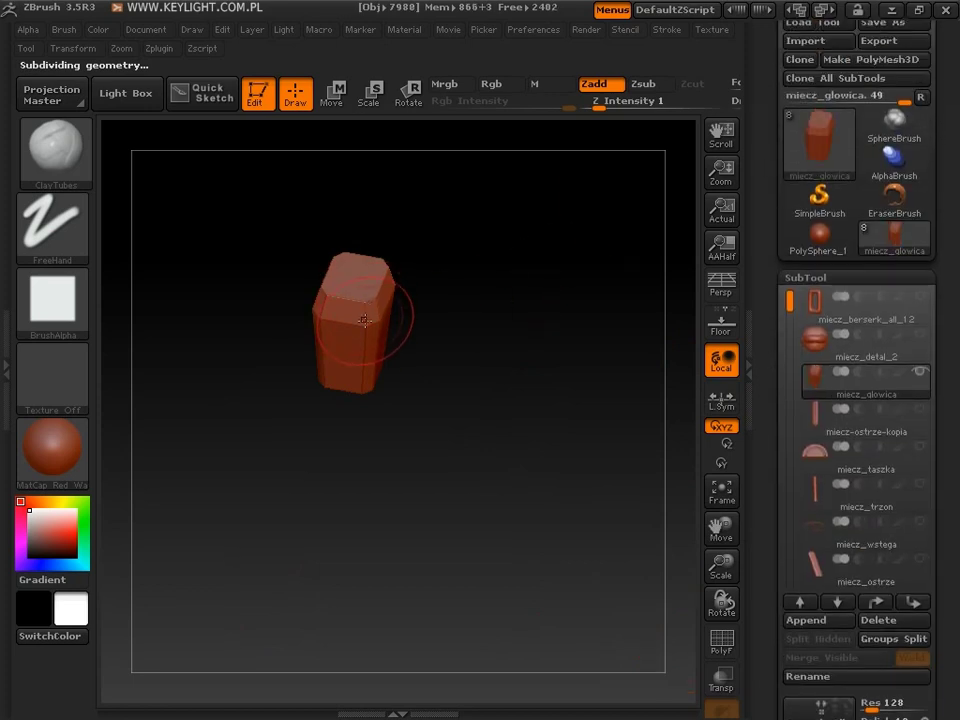
mouse_move(819, 141)
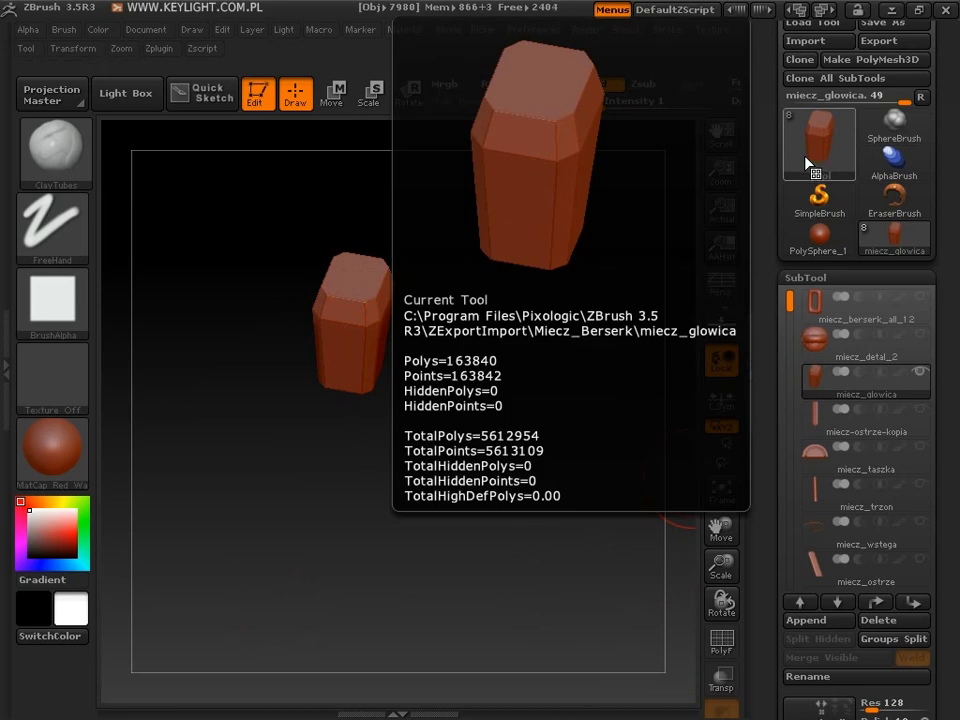
Zoom onto the pommel, turn it upright, and bring up the 3D Sculpting Brushes palette
left_click_drag(764, 476, 764, 254)
mouse_move(536, 317)
left_mouse_down()
mouse_move(597, 360)
mouse_move(574, 259)
mouse_move(543, 354)
mouse_move(579, 339)
mouse_move(596, 369)
mouse_move(667, 369)
mouse_move(525, 317)
mouse_move(566, 326)
mouse_move(578, 351)
mouse_move(538, 356)
mouse_move(574, 364)
mouse_move(553, 208)
mouse_move(554, 330)
left_mouse_up()
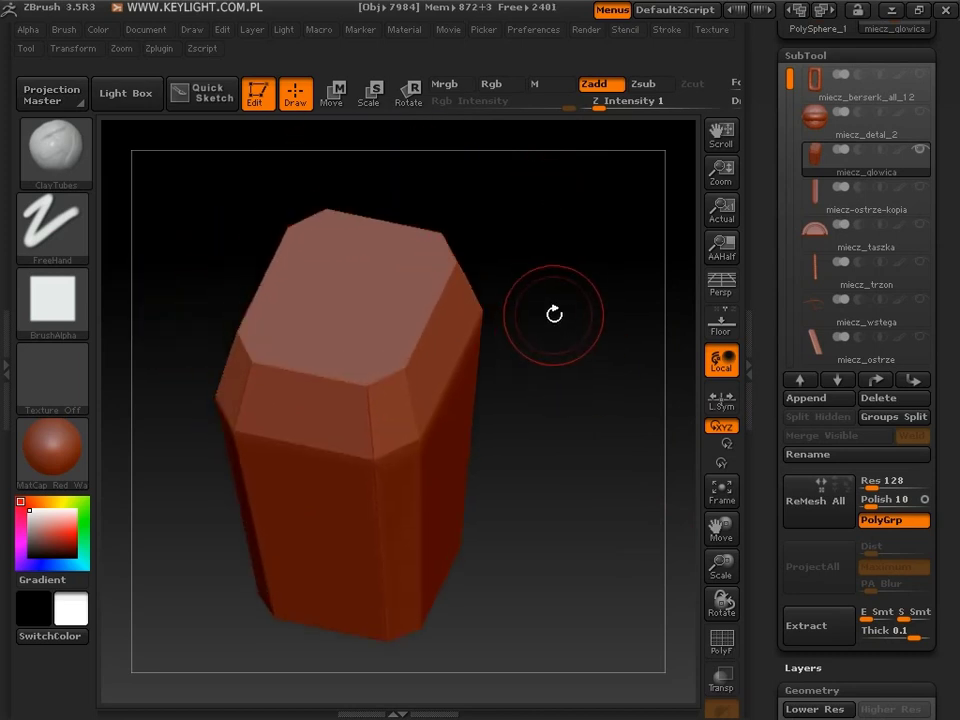
mouse_move(555, 251)
left_mouse_down()
mouse_move(575, 264)
mouse_move(555, 294)
mouse_move(566, 302)
mouse_move(660, 302)
mouse_move(616, 303)
mouse_move(615, 476)
mouse_move(527, 499)
mouse_move(478, 482)
mouse_move(571, 486)
mouse_move(536, 461)
mouse_move(585, 358)
mouse_move(586, 334)
left_mouse_up()
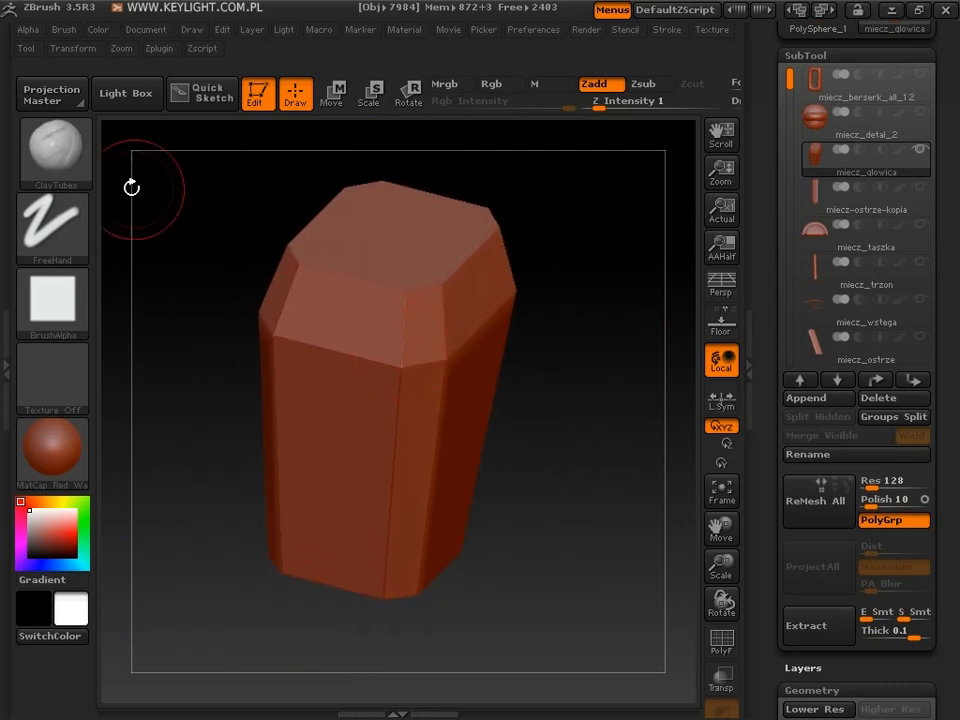
left_click(52, 152)
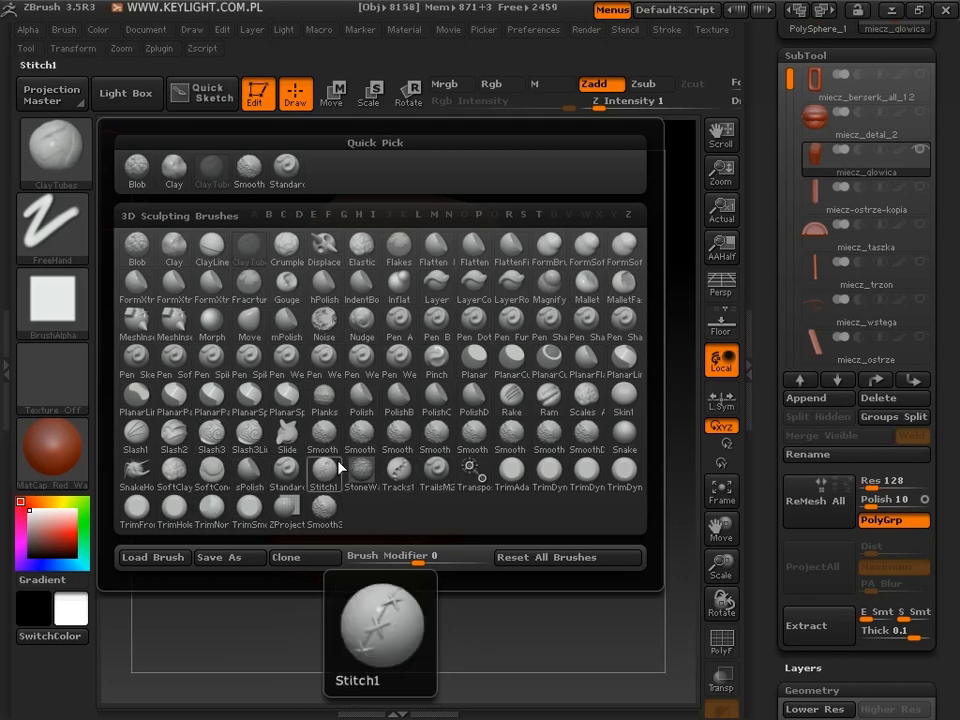
Select the Standard brush, shrink its Draw Size, and raise the Shift-Smooth Z Intensity to about 33
key("s")
left_click(288, 475)
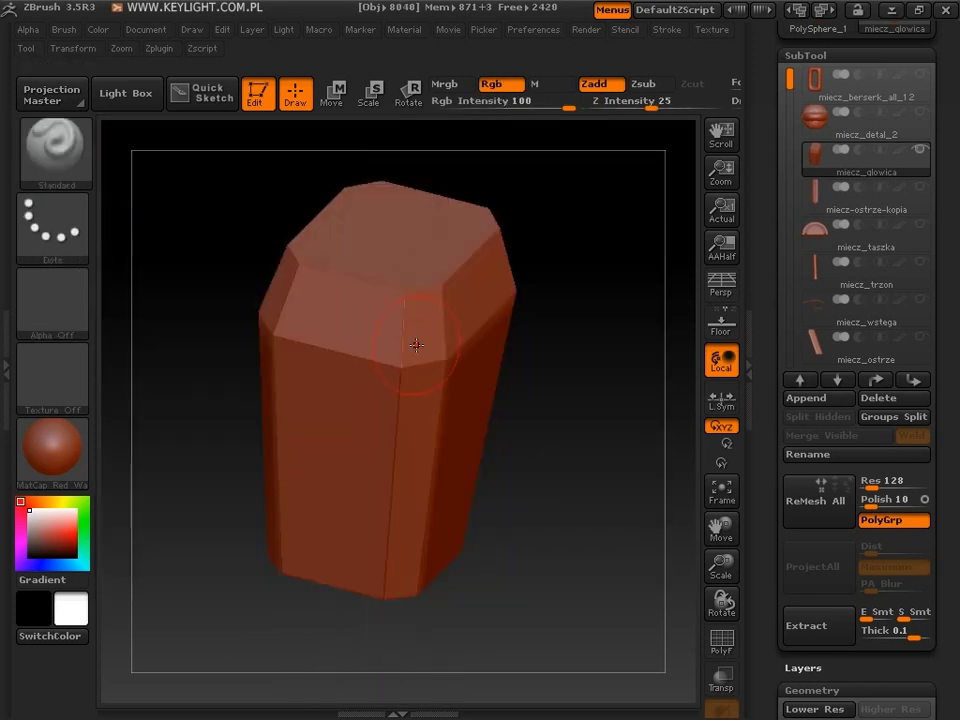
key("s")
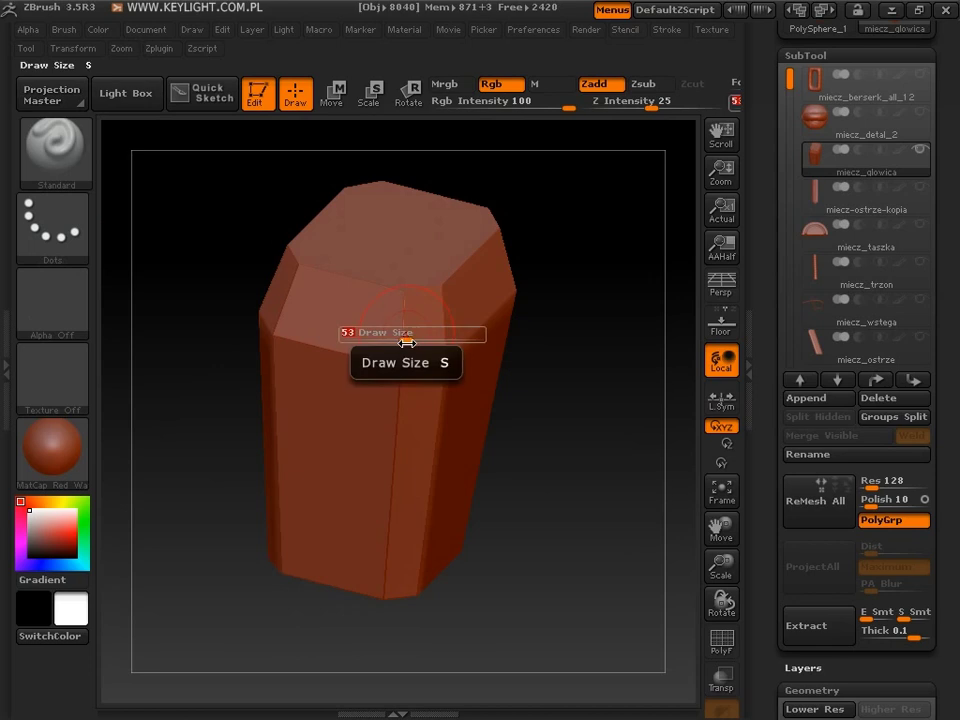
left_click_drag(383, 342, 391, 342)
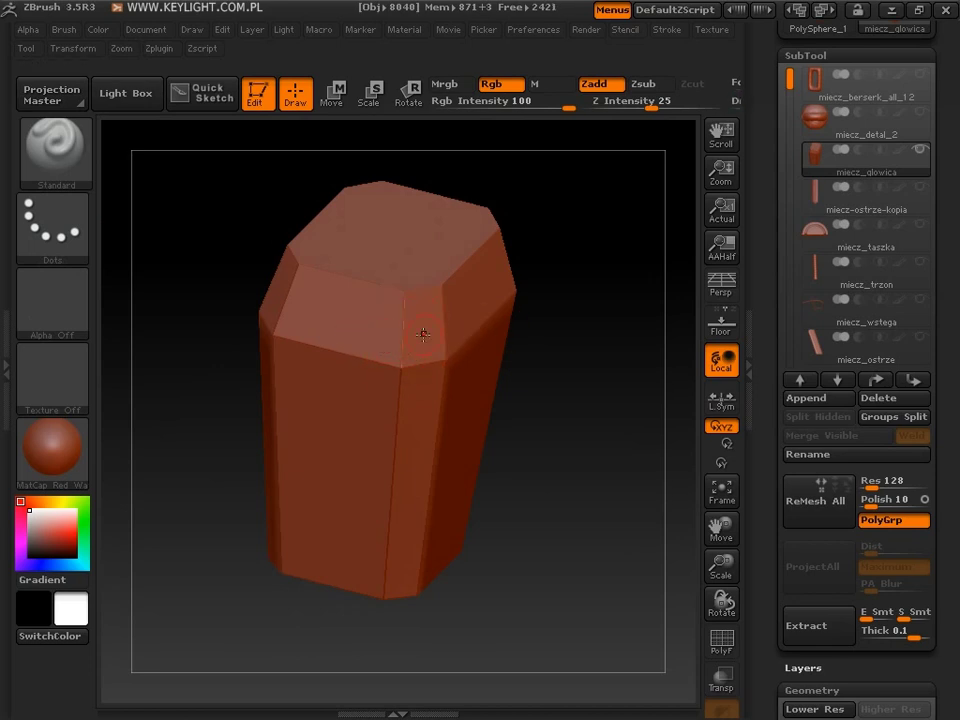
key("shift")
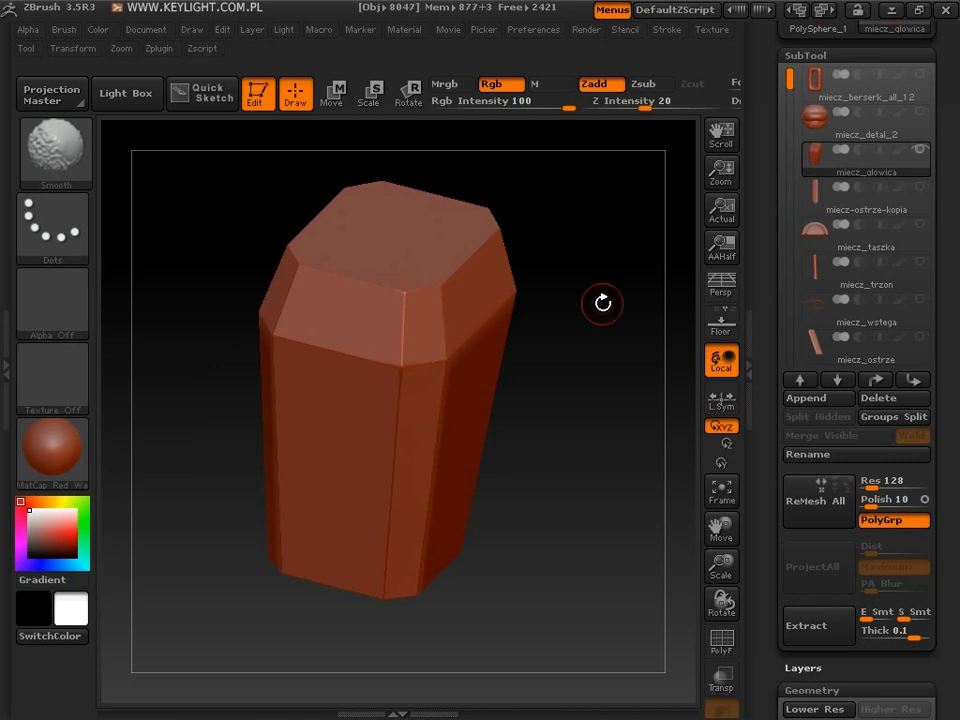
left_click_drag(643, 104, 660, 107)
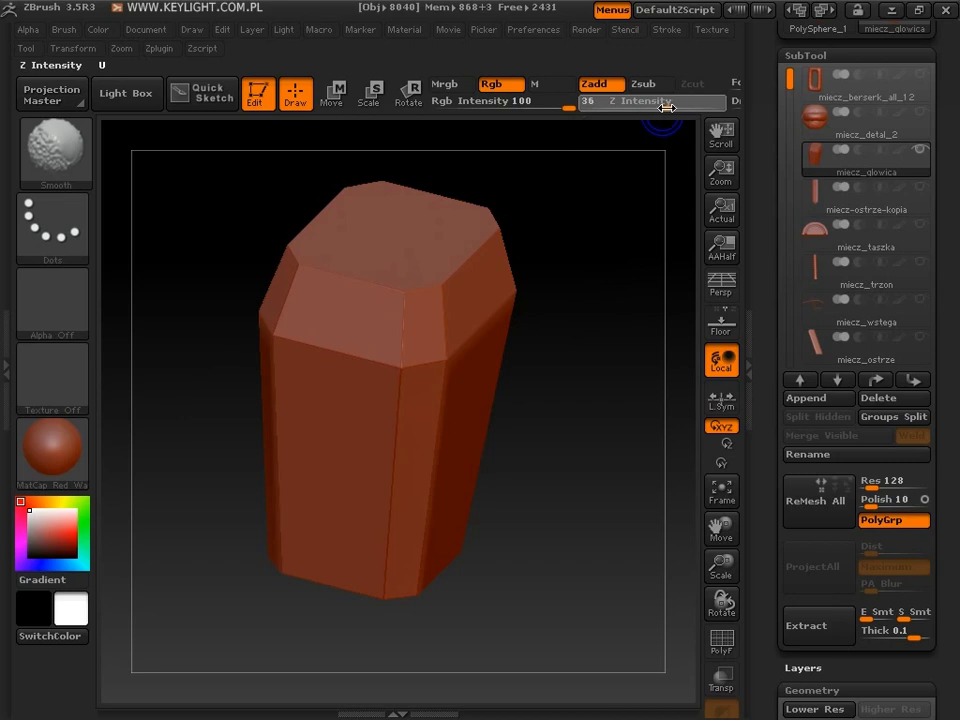
left_click_drag(664, 107, 659, 107)
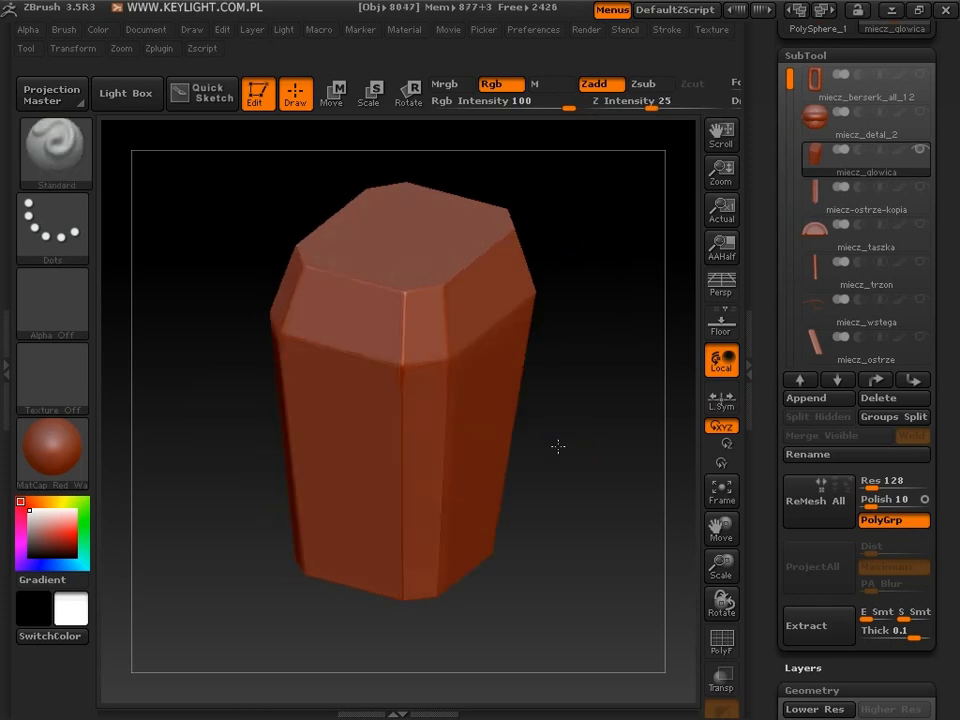
Rotate the pommel to check its top and side faces
left_click_drag(557, 446, 534, 358)
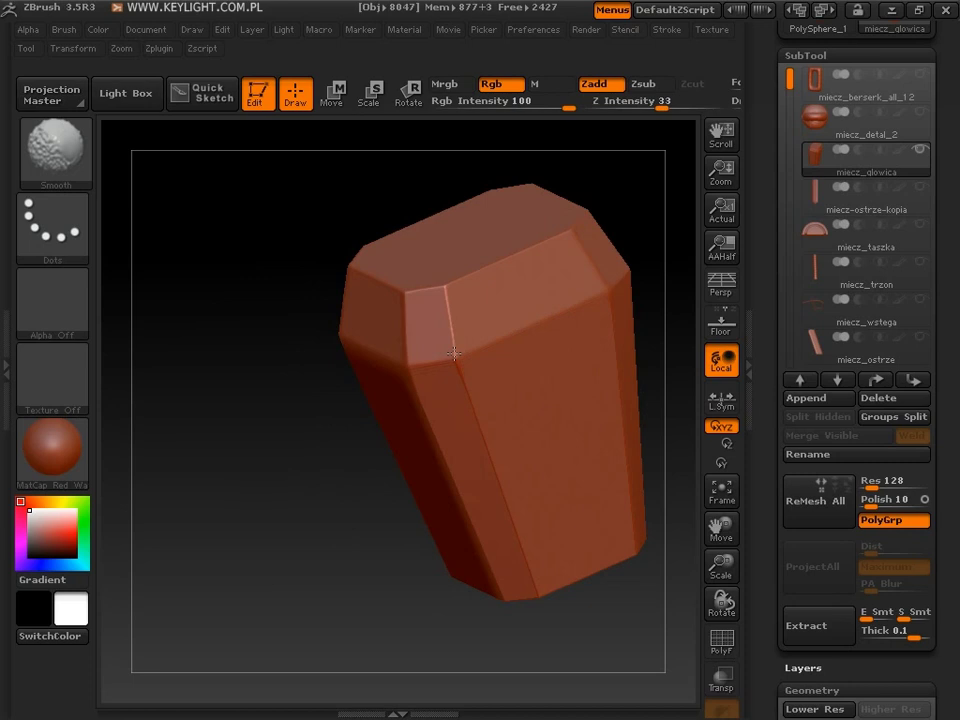
left_click_drag(253, 410, 539, 389)
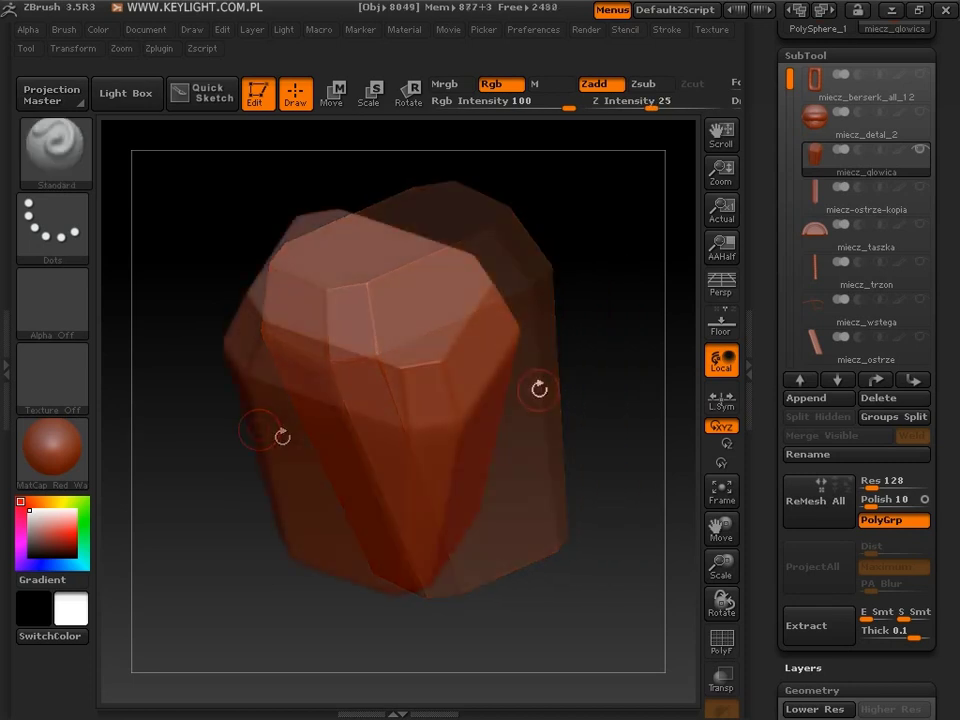
mouse_move(600, 317)
left_mouse_down()
mouse_move(600, 279)
mouse_move(519, 343)
mouse_move(456, 349)
mouse_move(579, 291)
mouse_move(557, 424)
mouse_move(407, 474)
mouse_move(555, 431)
mouse_move(628, 313)
mouse_move(549, 332)
mouse_move(602, 364)
left_mouse_up()
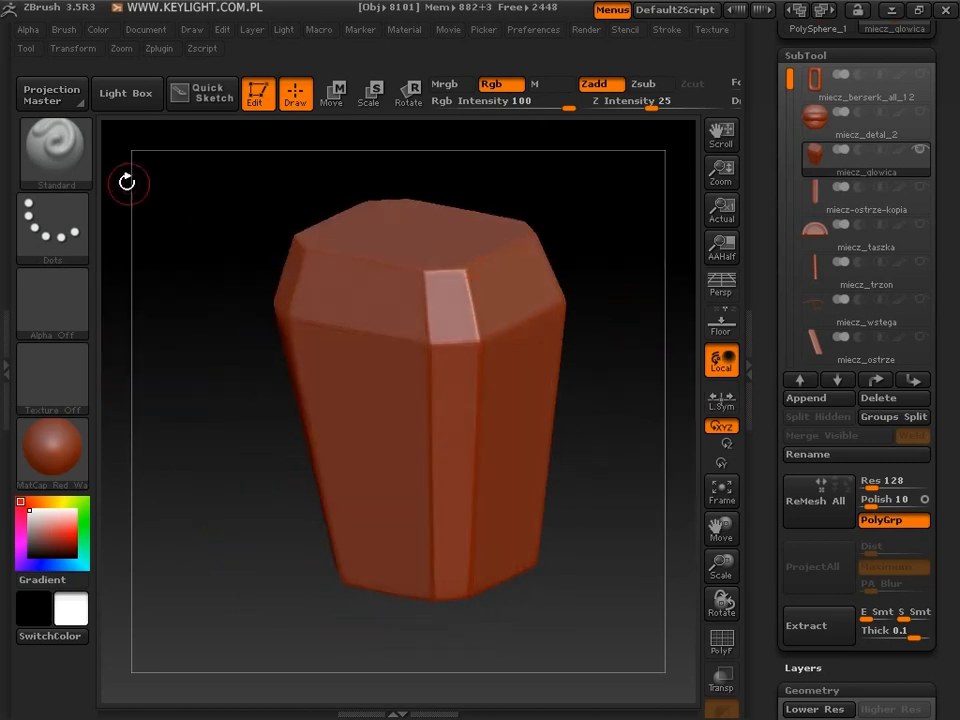
left_click(68, 165)
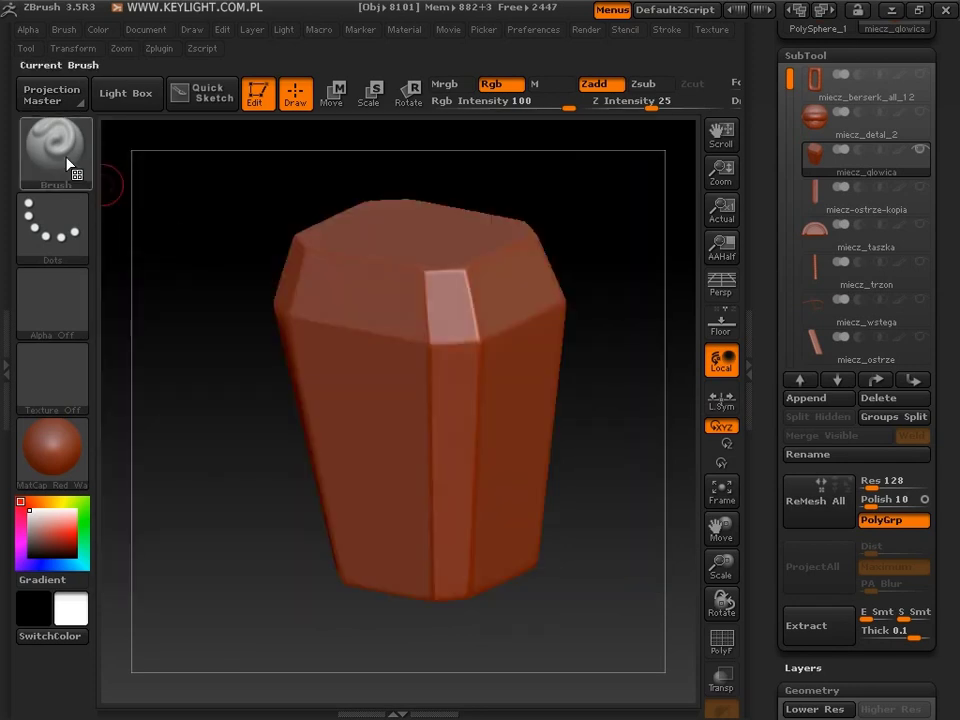
Choose the ClayTubes brush with Z Intensity 3 and Draw Size 5
left_click(70, 165)
left_click(250, 250)
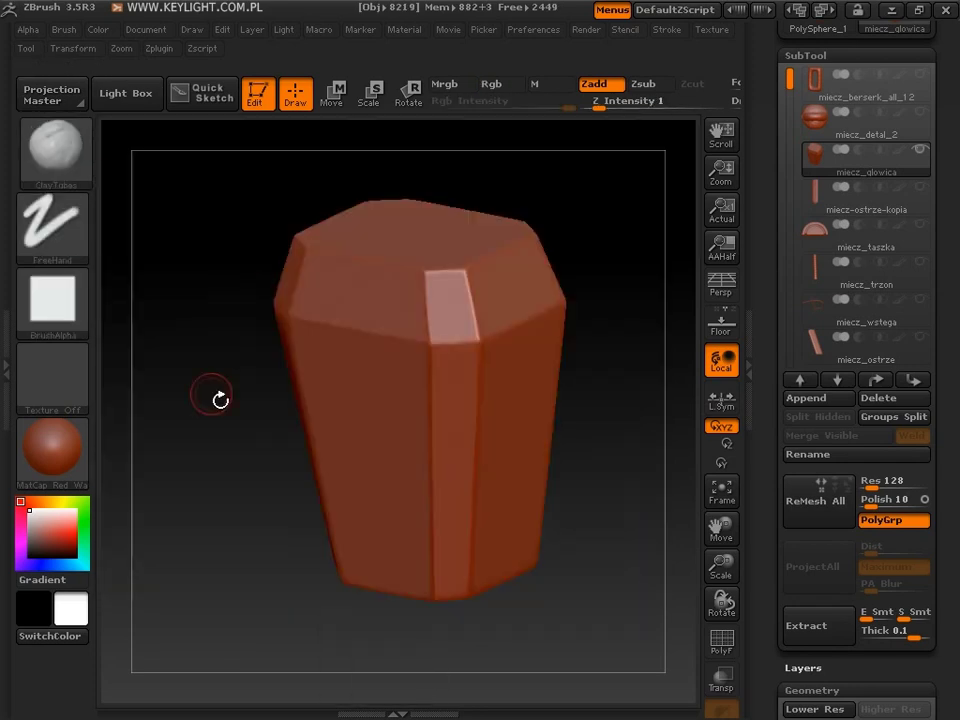
left_click_drag(653, 511, 606, 381)
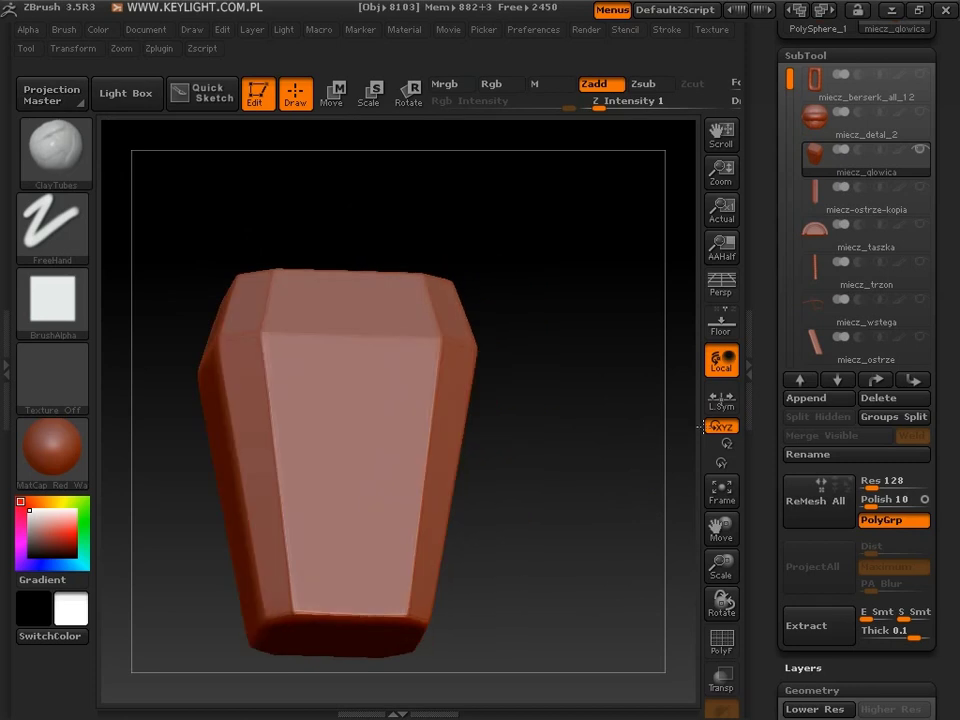
left_click_drag(600, 108, 610, 110)
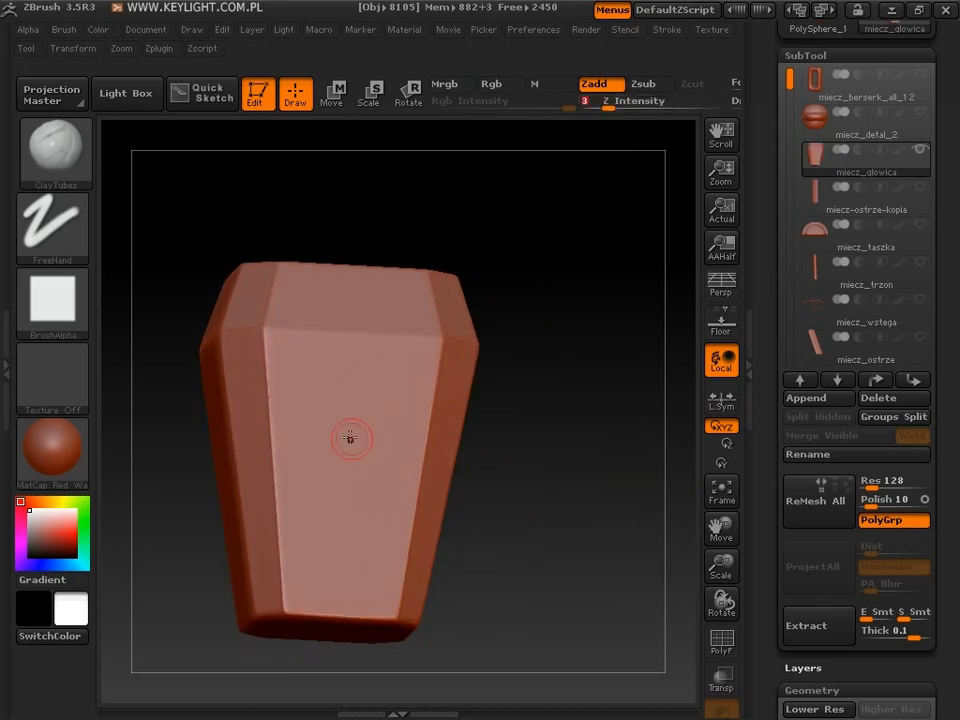
key("ctrl+z")
type("s5")
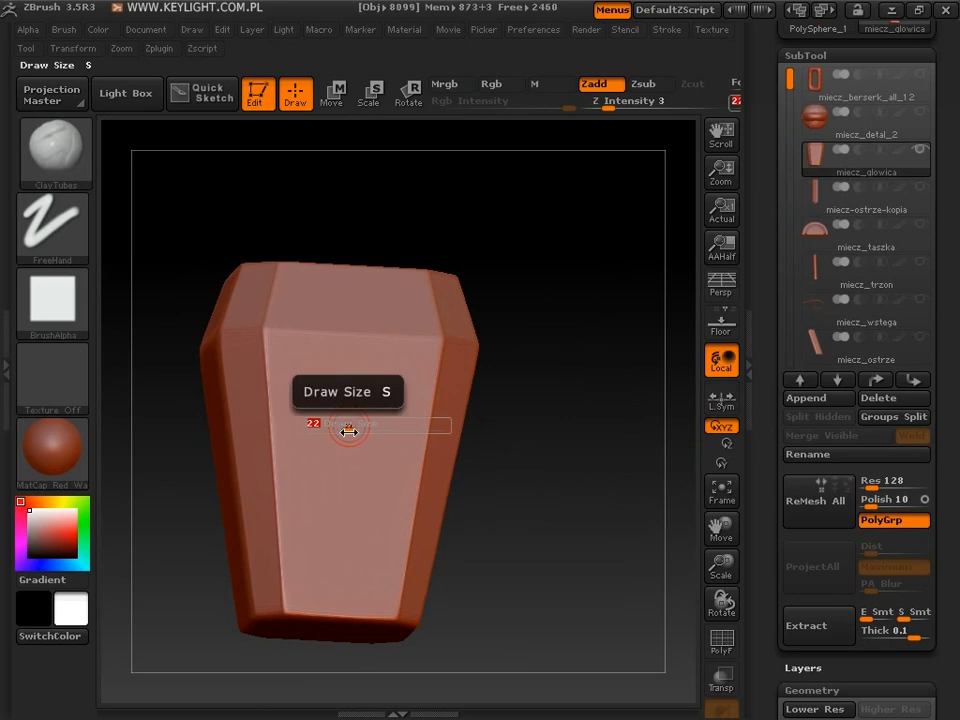
key("Return")
Lower the ClayTubes Z Intensity from 2 to 1, then stroke faint clay texture down the front face
left_click_drag(293, 386, 310, 580)
key("ctrl+z")
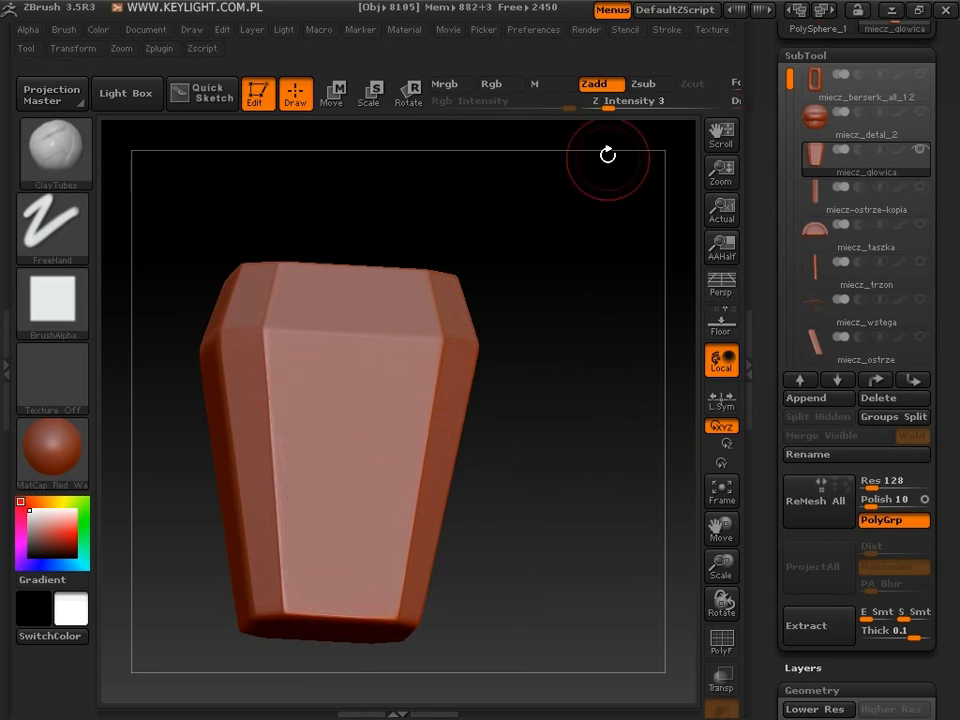
left_click(605, 101)
type("2")
key("Return")
left_click_drag(305, 365, 330, 360)
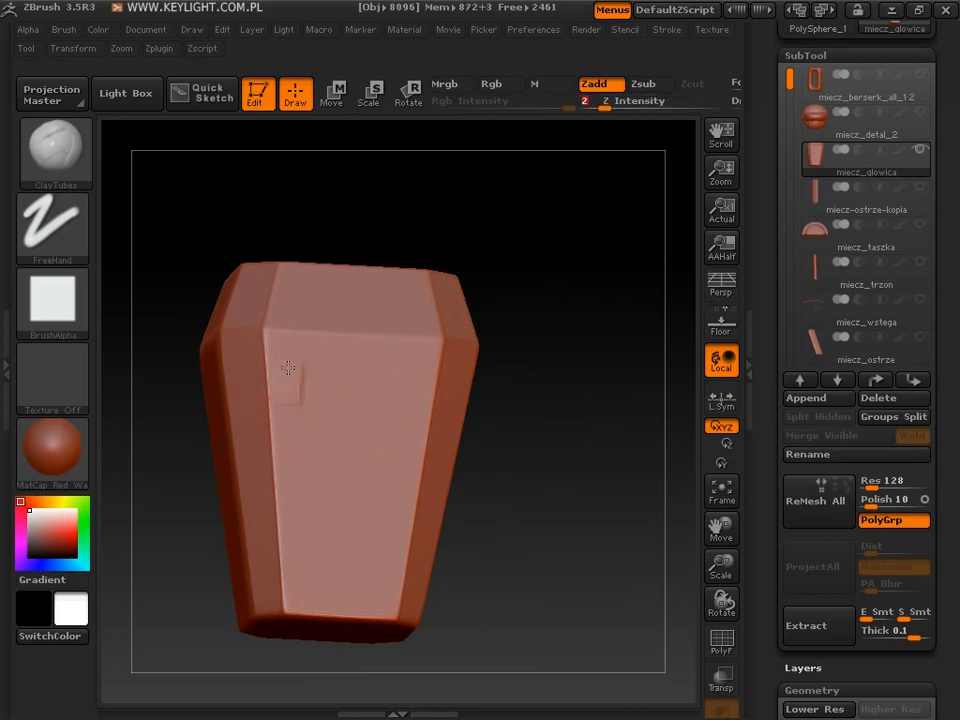
key("ctrl+z")
left_click(605, 101)
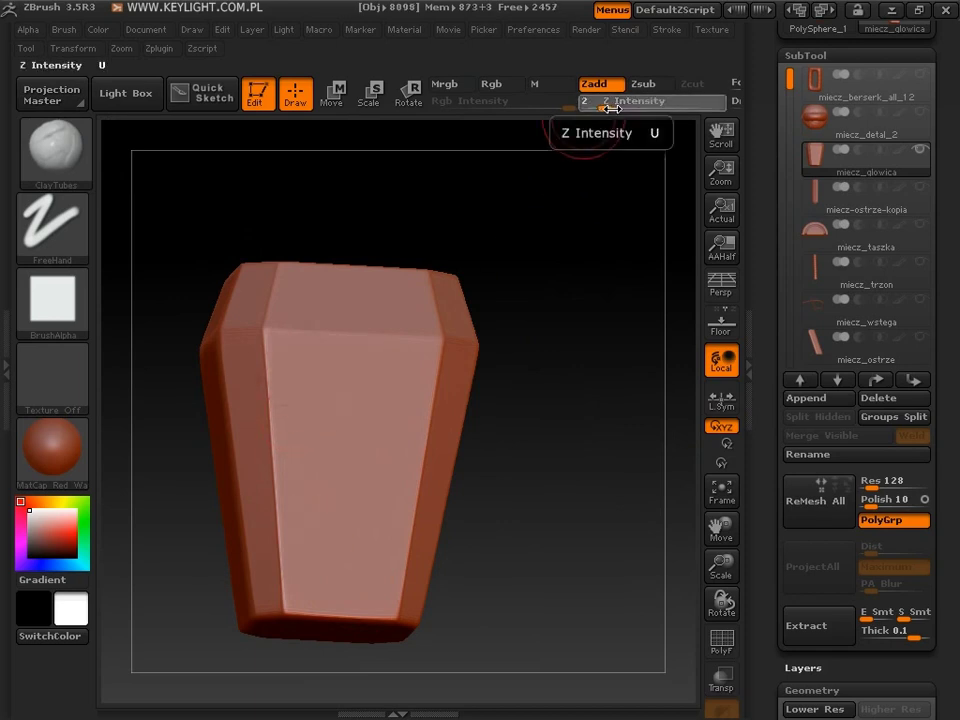
type("1")
key("Return")
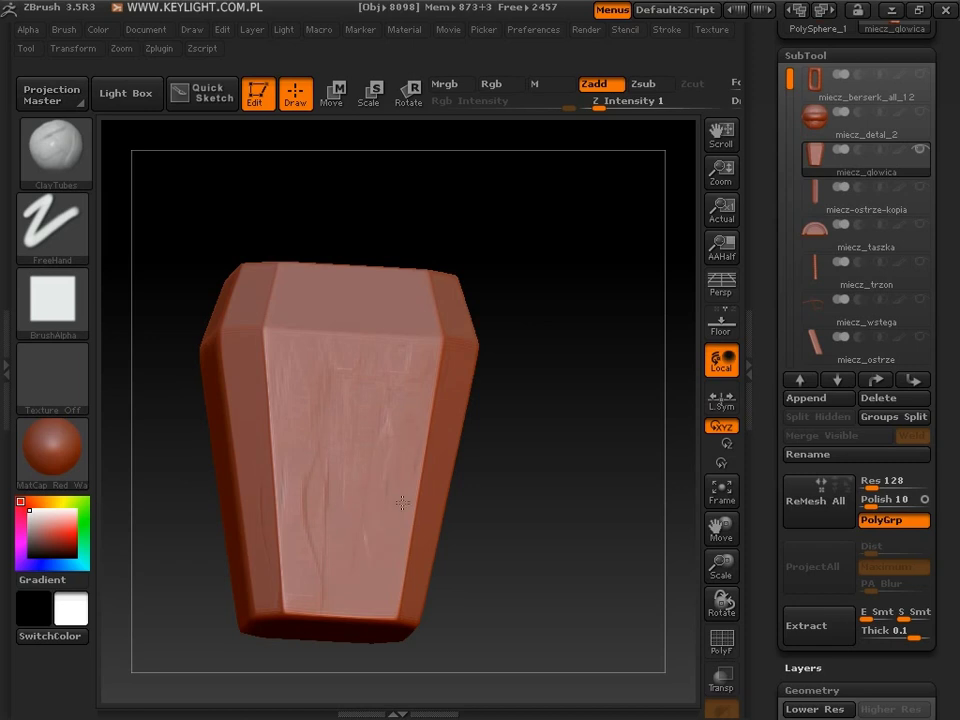
left_click_drag(401, 502, 385, 603)
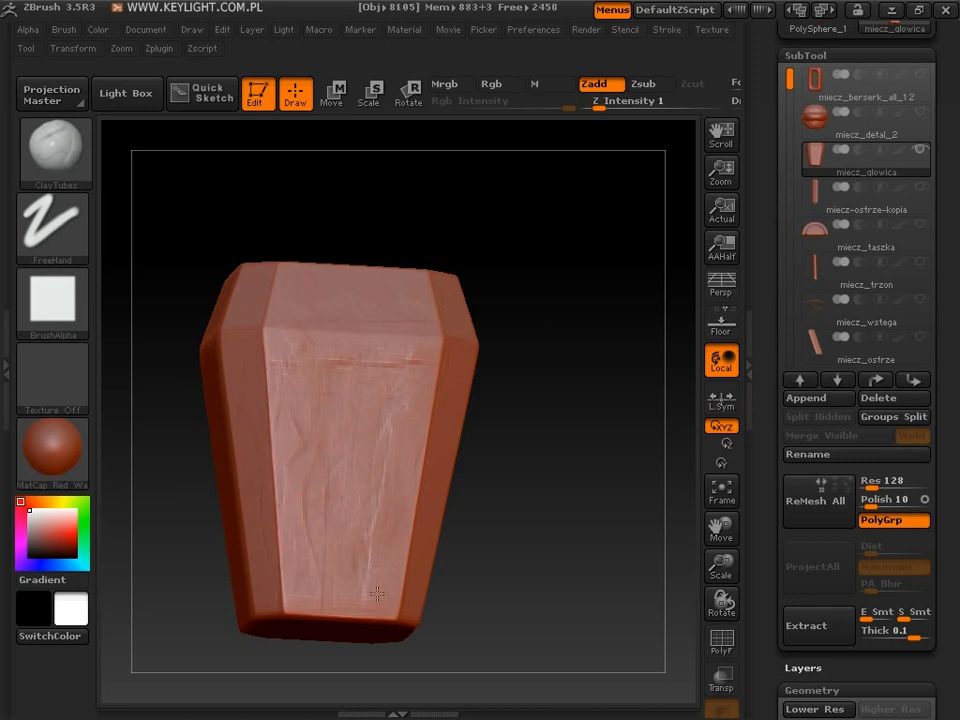
Orbit and zoom the pommel to inspect its top face and beveled edges
left_click_drag(376, 594, 429, 383)
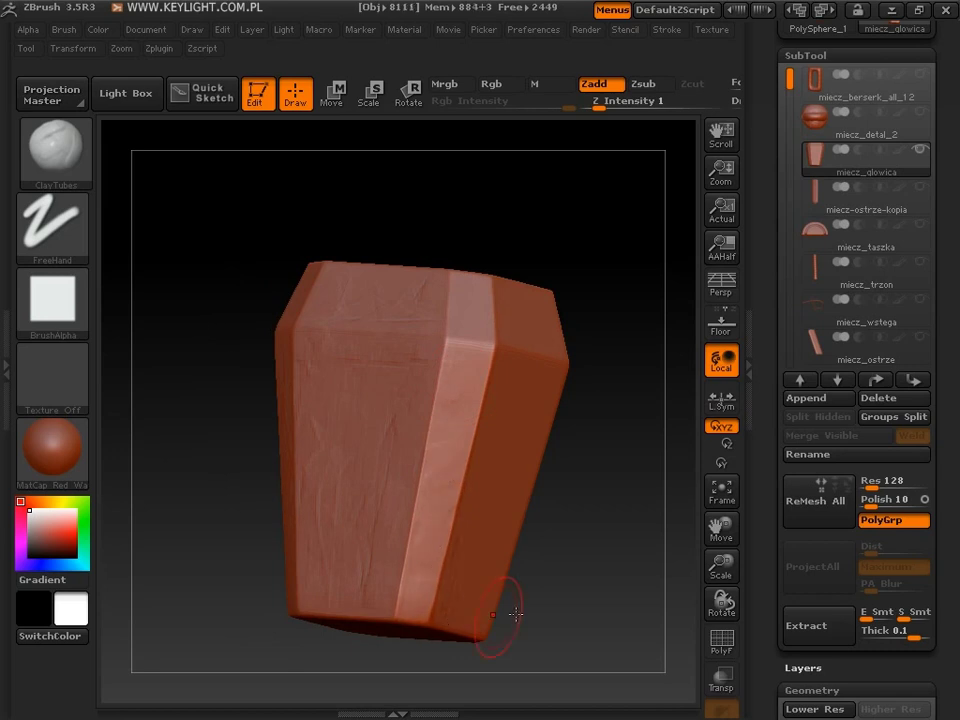
left_click_drag(504, 643, 484, 560)
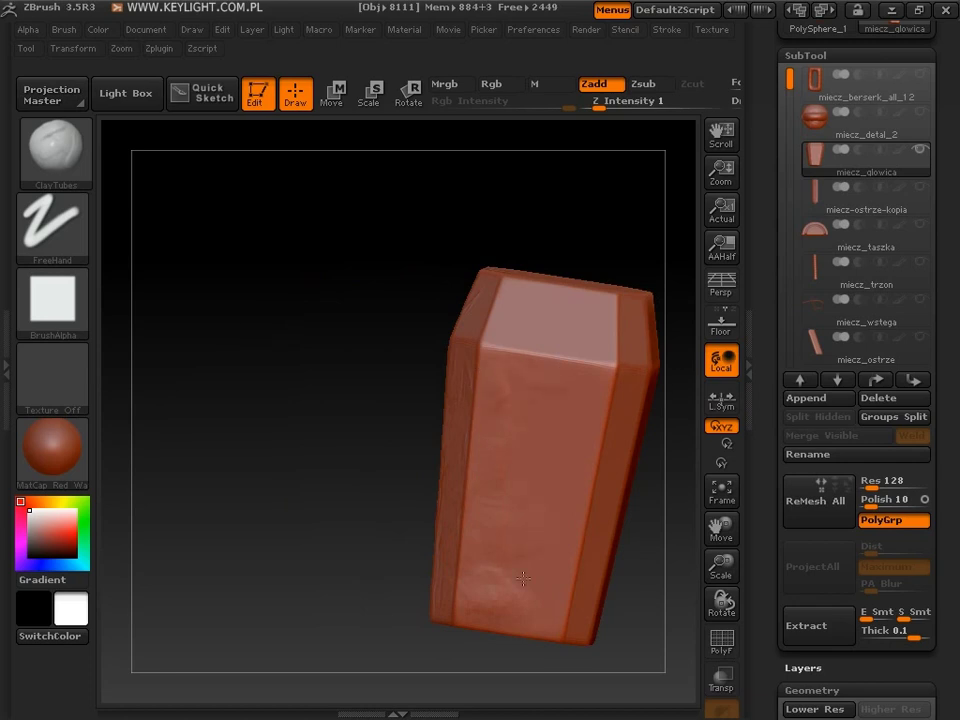
left_click_drag(343, 257, 471, 458)
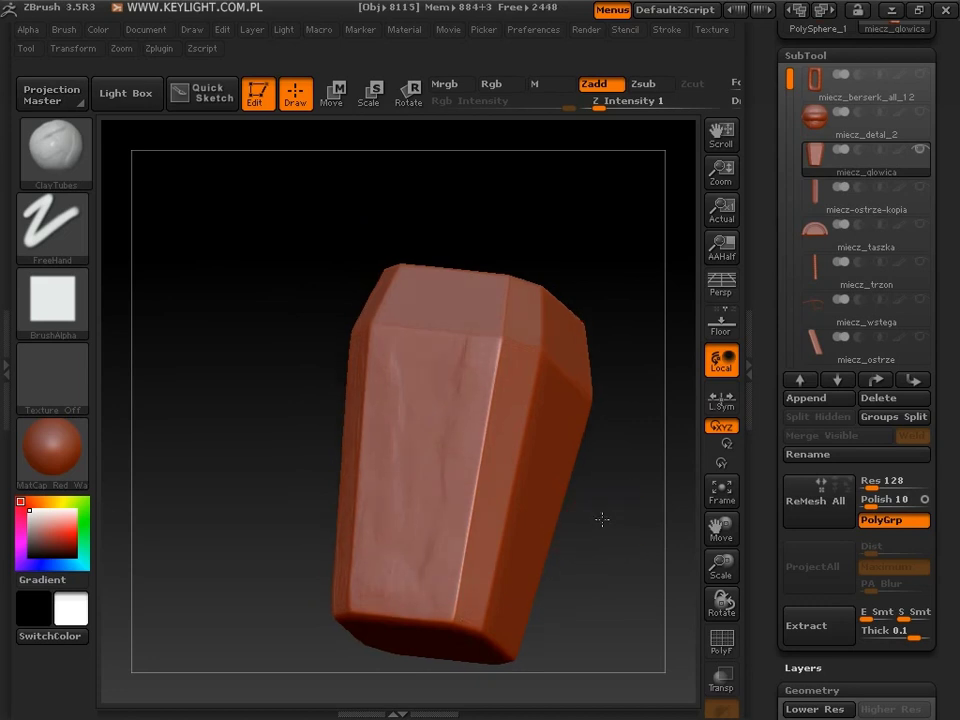
left_click_drag(602, 518, 521, 404)
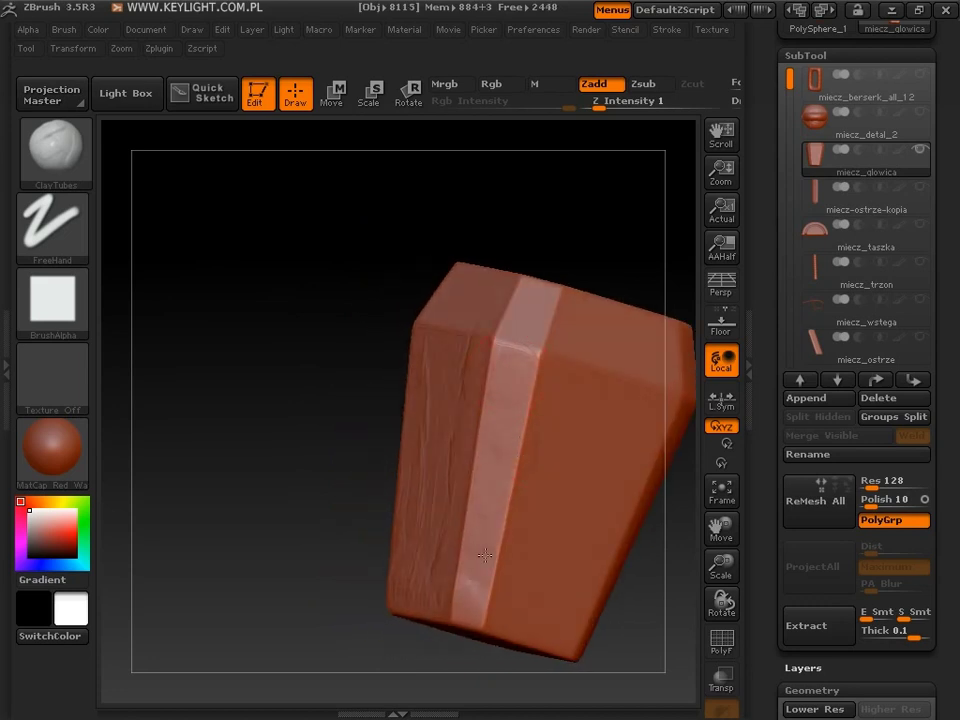
mouse_move(377, 223)
left_mouse_down()
mouse_move(553, 487)
mouse_move(436, 346)
left_mouse_up()
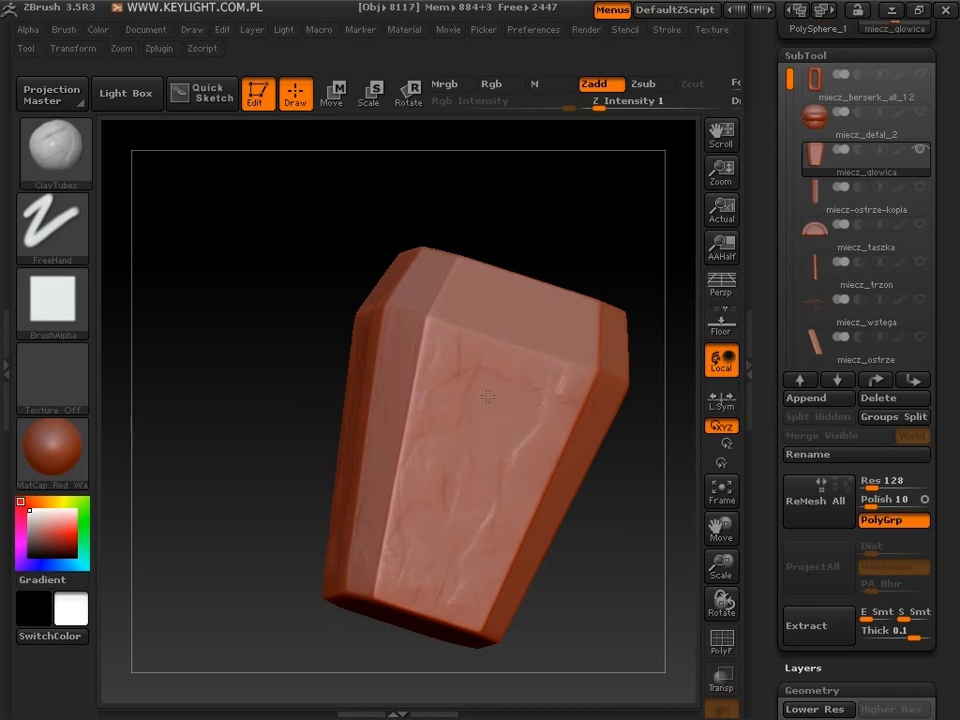
mouse_move(489, 531)
left_mouse_down()
mouse_move(242, 345)
mouse_move(521, 493)
left_mouse_up()
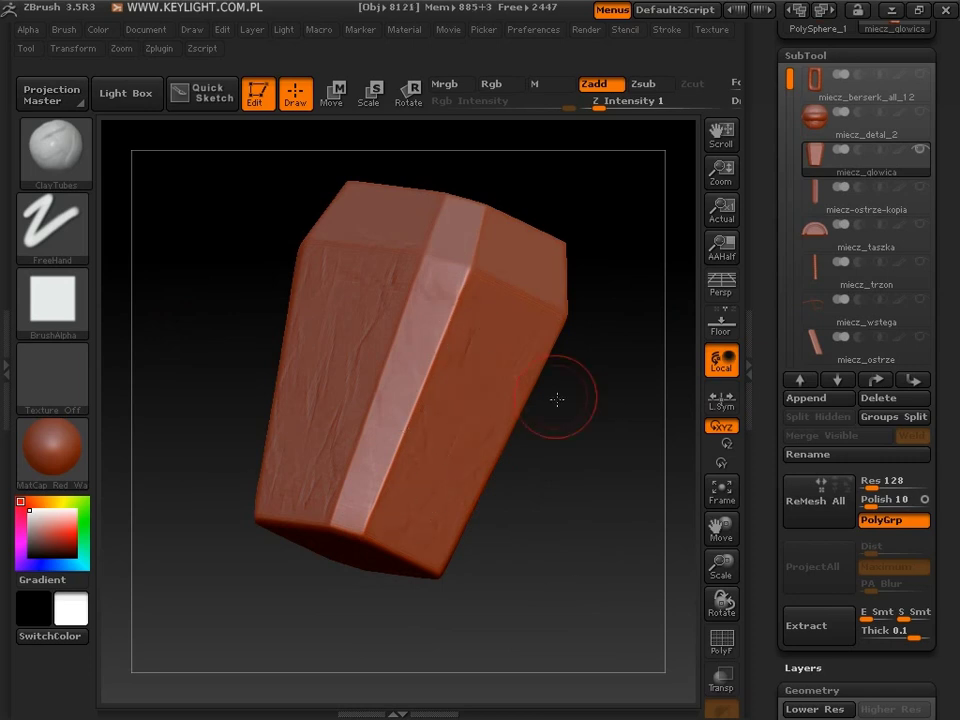
left_click_drag(557, 399, 508, 262)
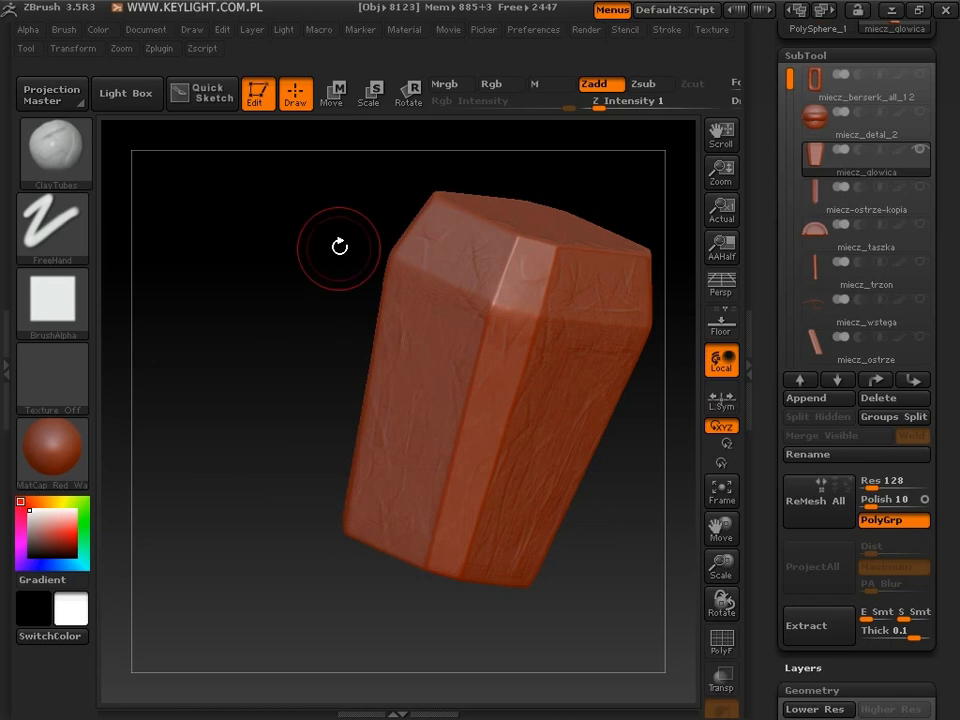
left_click_drag(338, 244, 424, 298)
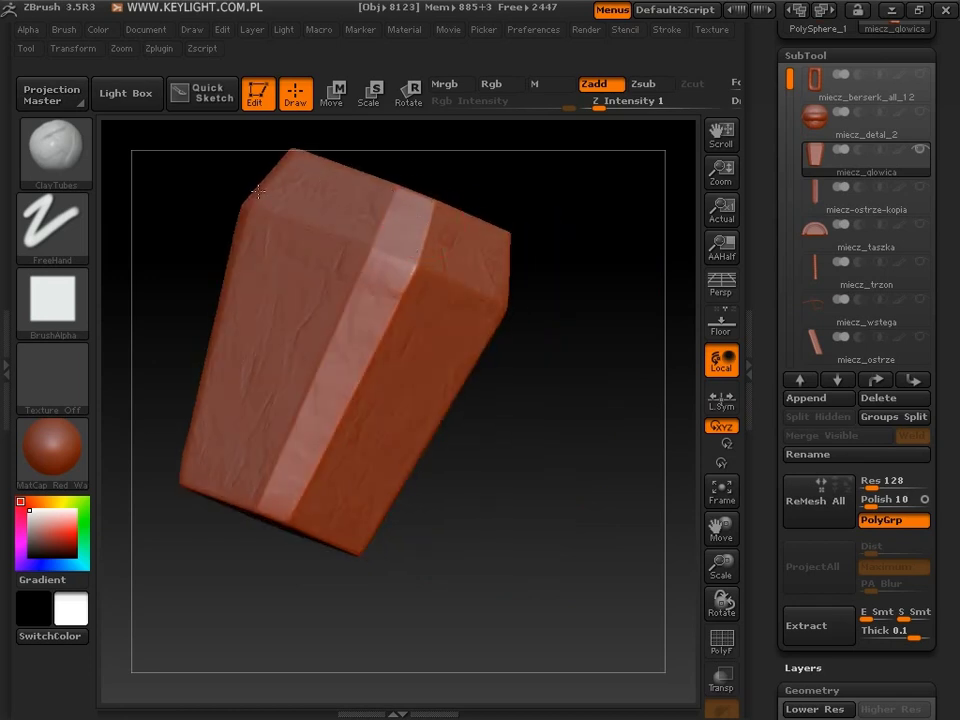
mouse_move(551, 221)
left_mouse_down()
mouse_move(586, 349)
mouse_move(626, 396)
left_mouse_up()
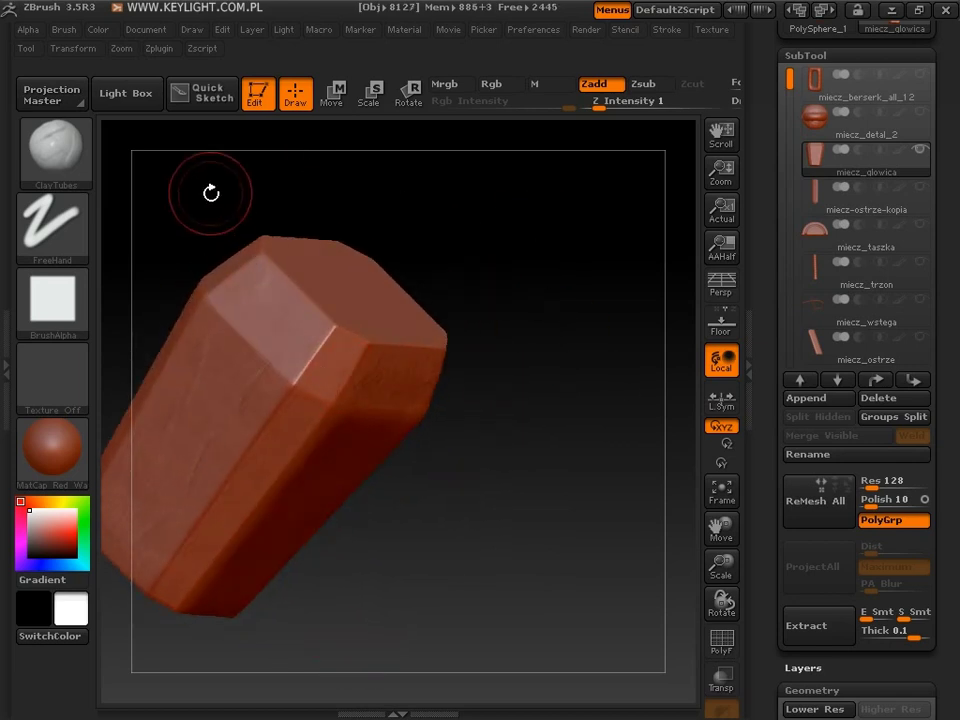
mouse_move(210, 193)
left_mouse_down("alt")
mouse_move(253, 231)
mouse_move(248, 278)
left_mouse_up("alt")
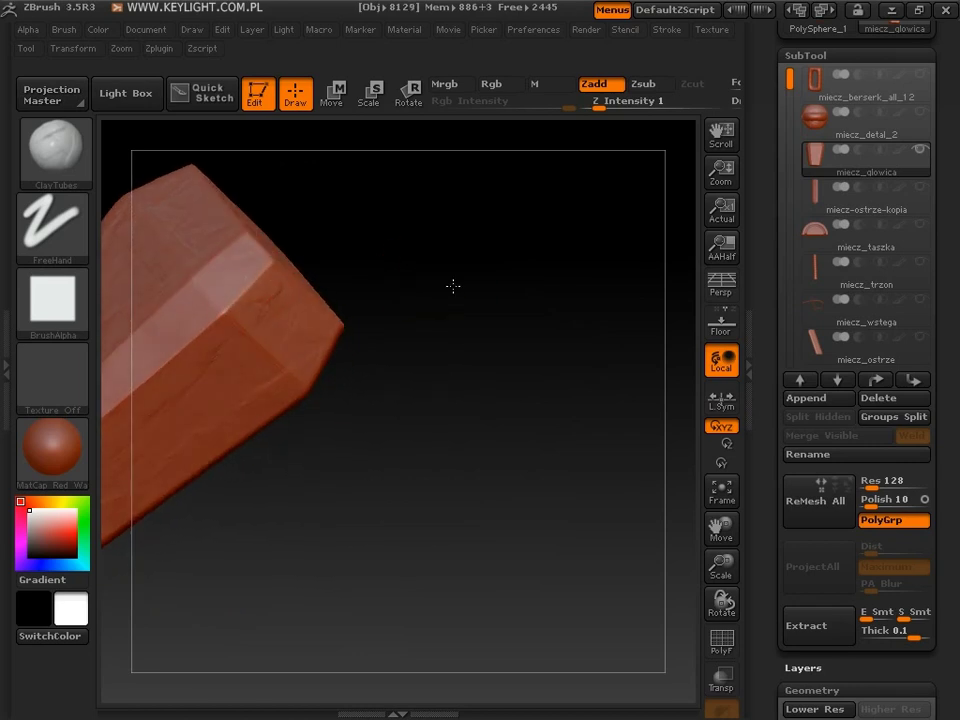
mouse_move(452, 285)
left_mouse_down()
mouse_move(369, 343)
mouse_move(392, 396)
mouse_move(490, 263)
mouse_move(377, 311)
left_mouse_up()
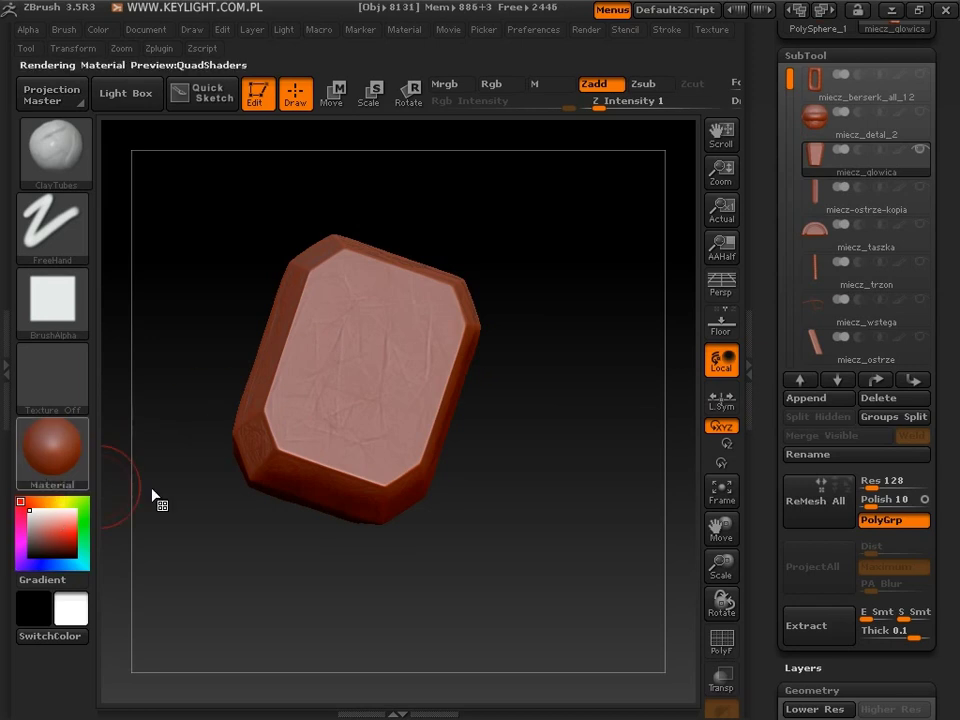
Apply the Metal 01 material to the pommel
left_click(80, 478)
left_click(146, 598)
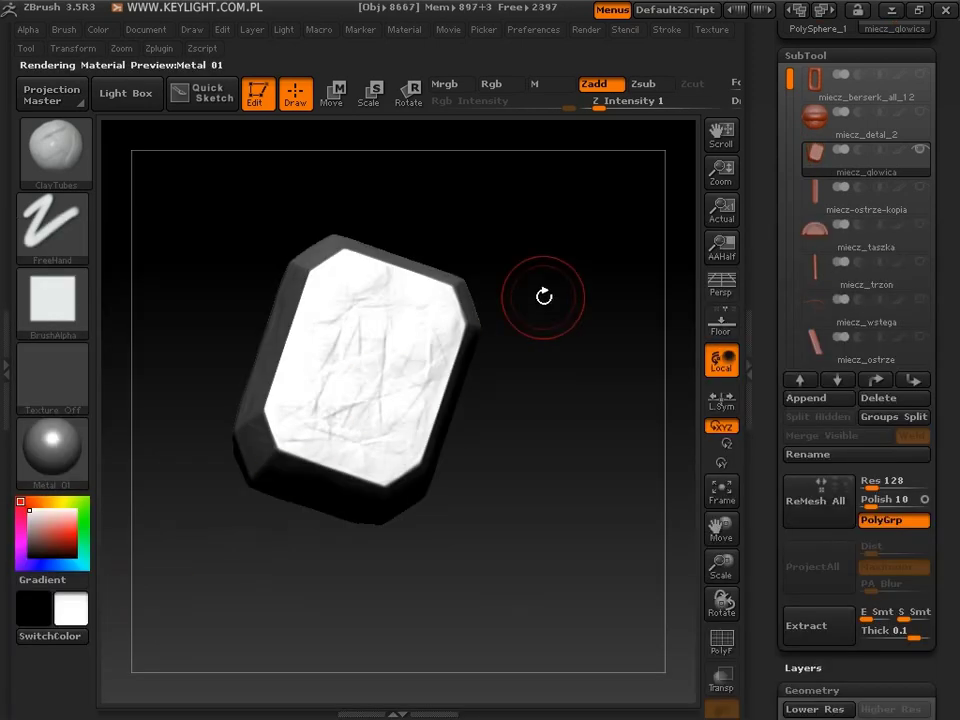
mouse_move(544, 293)
left_mouse_down()
mouse_move(615, 443)
mouse_move(636, 463)
left_mouse_up()
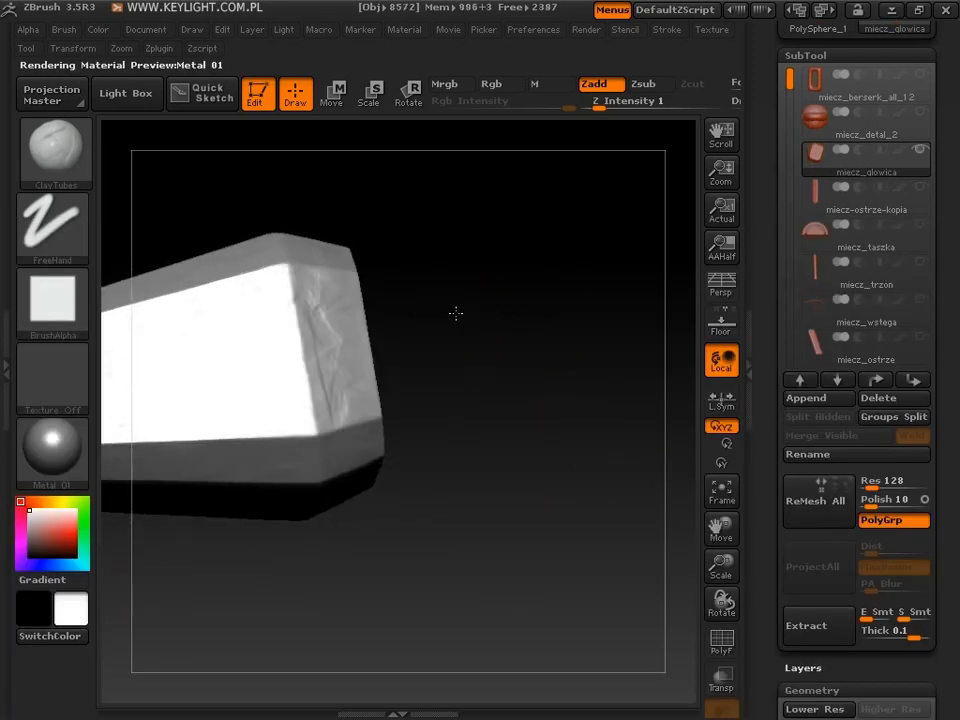
mouse_move(454, 313)
left_mouse_down()
mouse_move(546, 437)
mouse_move(569, 557)
mouse_move(439, 471)
left_mouse_up()
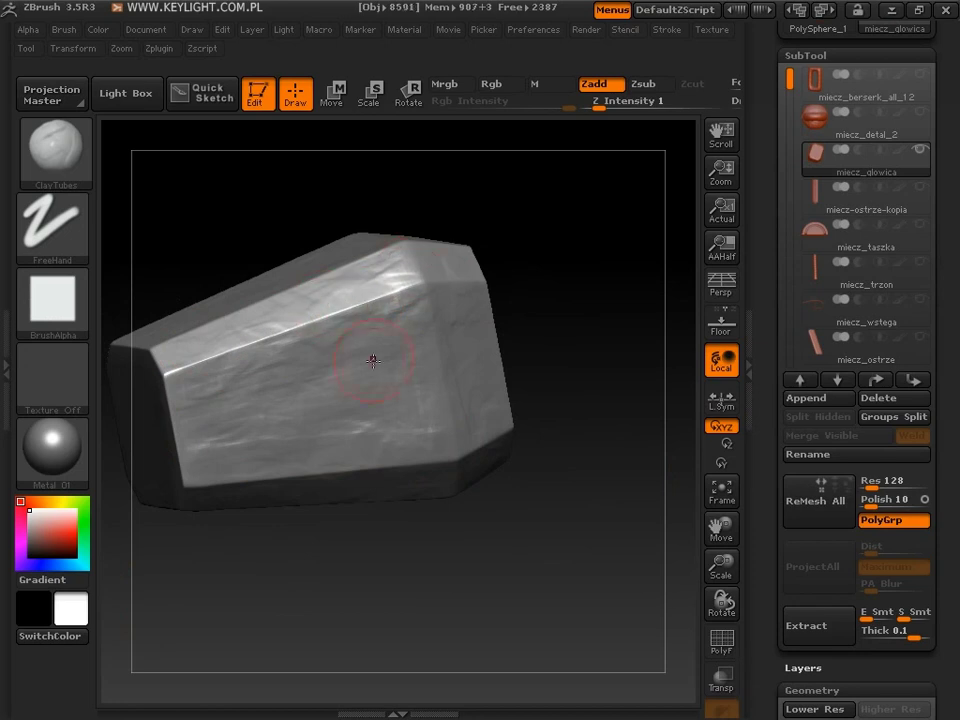
Orbit the block to inspect its lit top face and long side under metal shading
left_click_drag(611, 368, 472, 368)
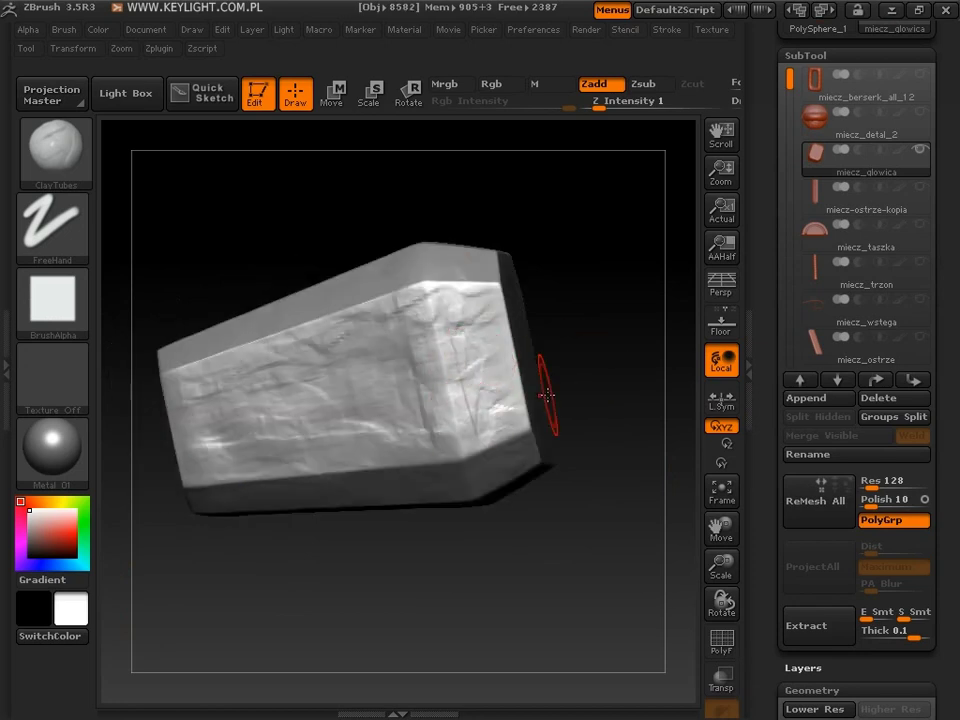
mouse_move(510, 572)
left_mouse_down()
mouse_move(502, 466)
mouse_move(261, 523)
left_mouse_up()
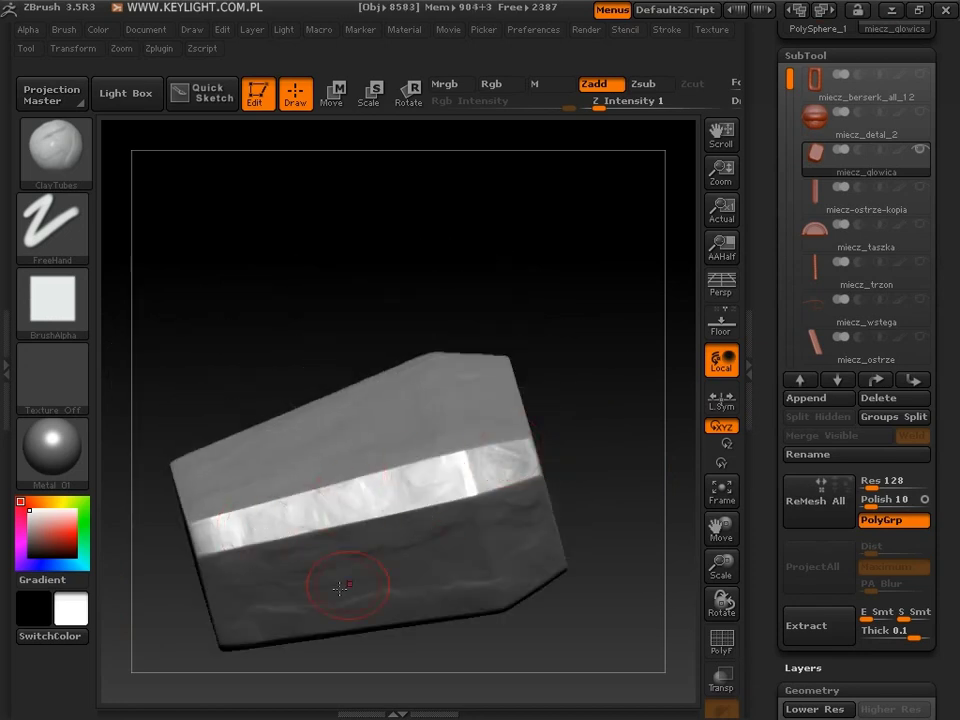
left_click_drag(594, 321, 291, 630)
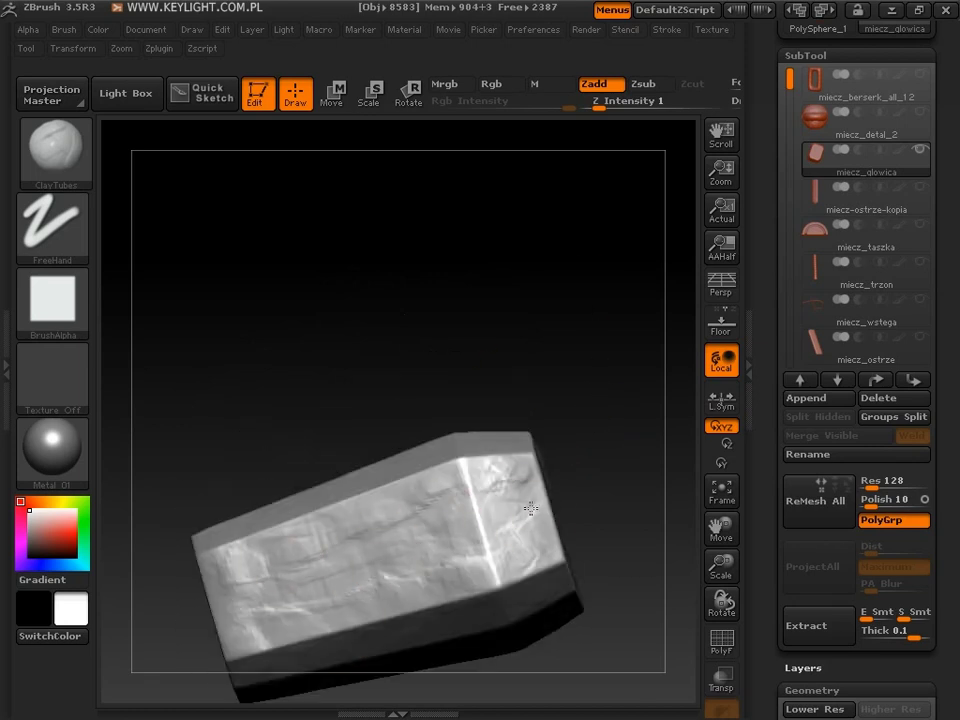
mouse_move(596, 530)
left_mouse_down()
mouse_move(606, 362)
mouse_move(508, 420)
mouse_move(553, 279)
left_mouse_up()
left_click_drag(599, 594, 536, 497)
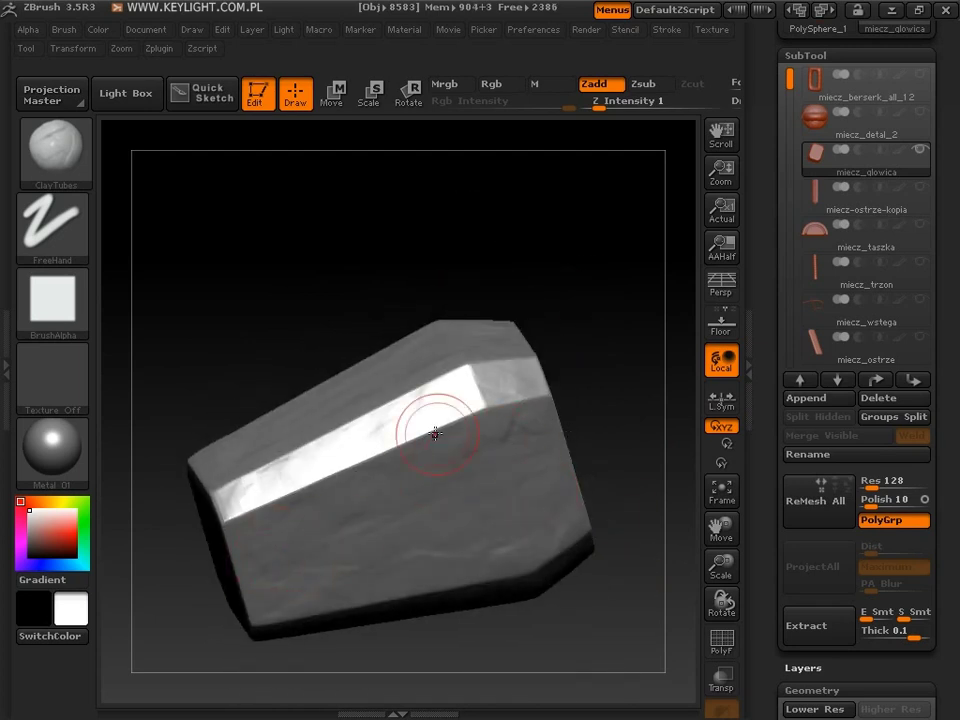
left_click_drag(595, 627, 313, 544)
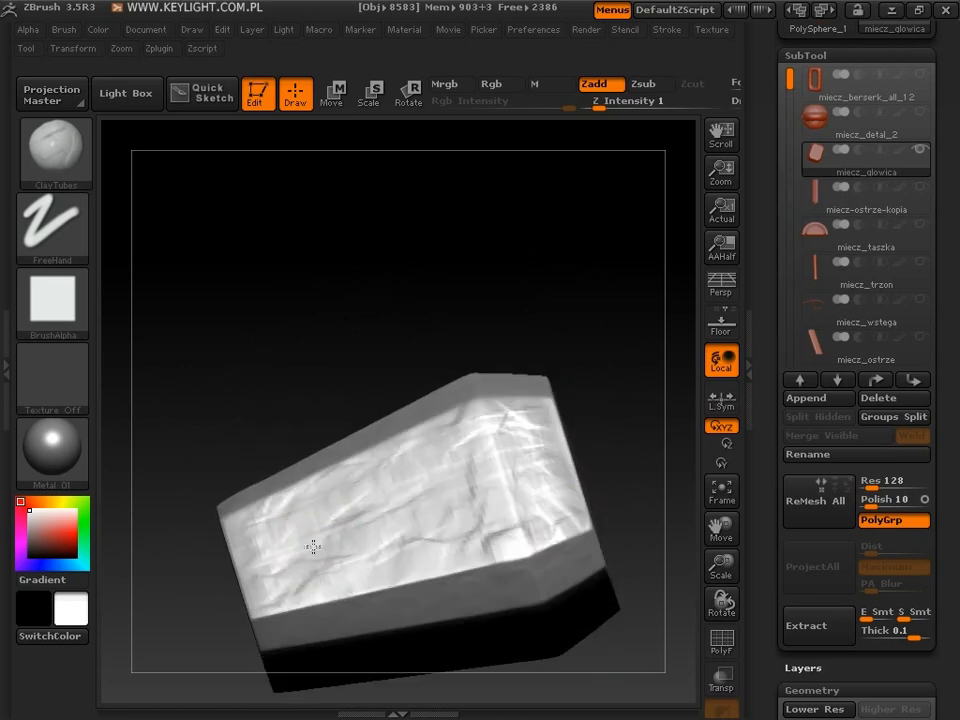
left_click_drag(369, 366, 326, 208)
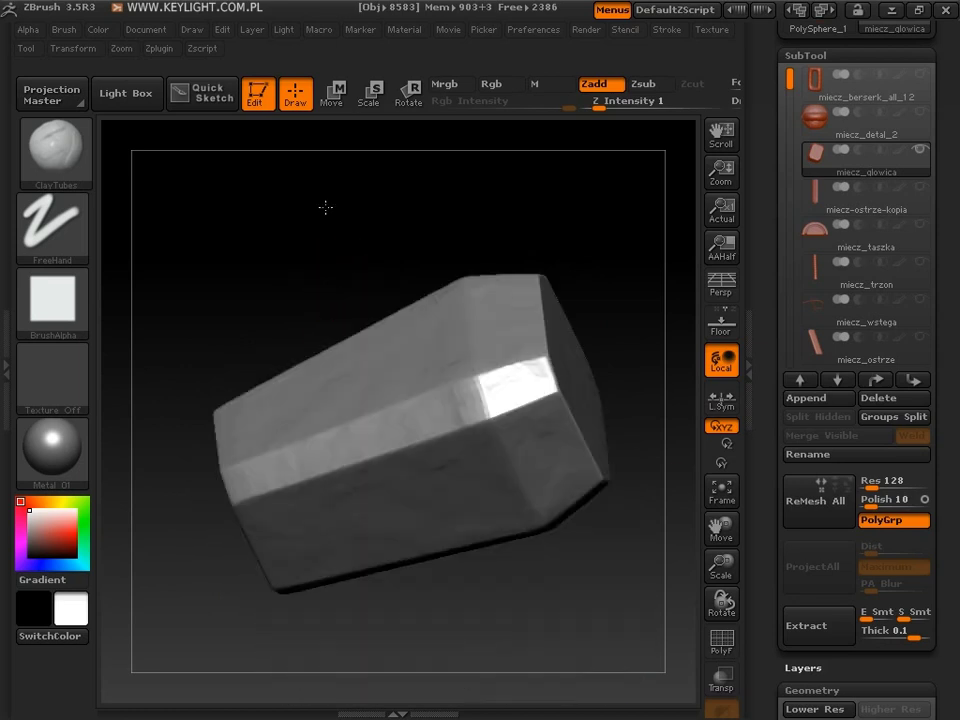
Set the brush stroke to Spray and the alpha to Alpha 23
left_click(45, 220)
left_click(378, 246)
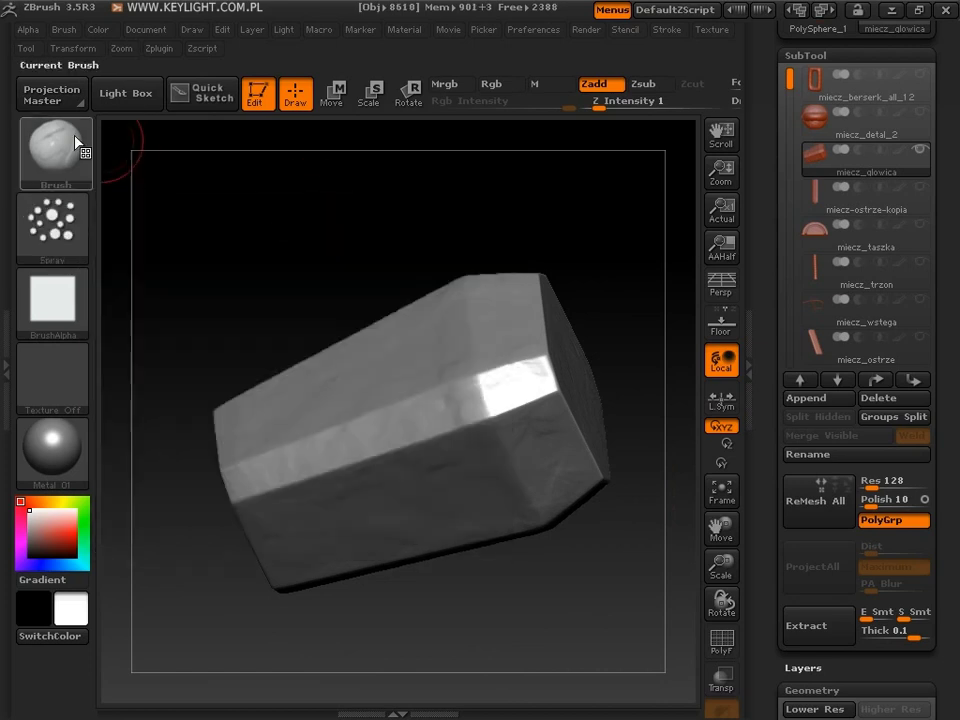
left_click(55, 305)
left_click(318, 330)
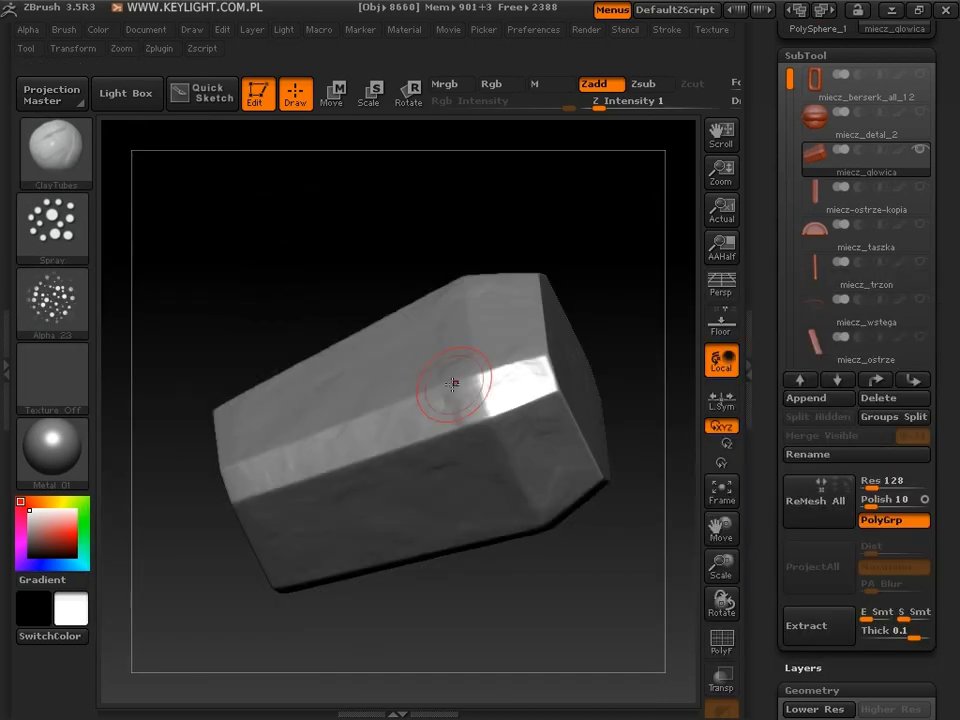
key("ctrl+z")
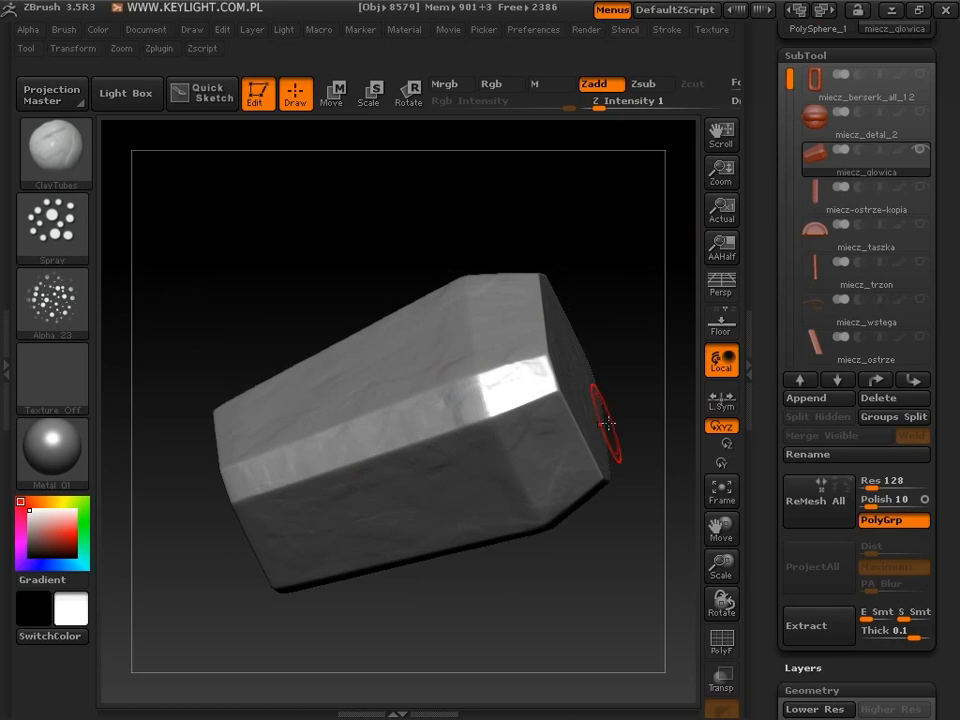
Spray grainy pitting along the top band and densely across the top face
left_click_drag(552, 610, 514, 531, "alt")
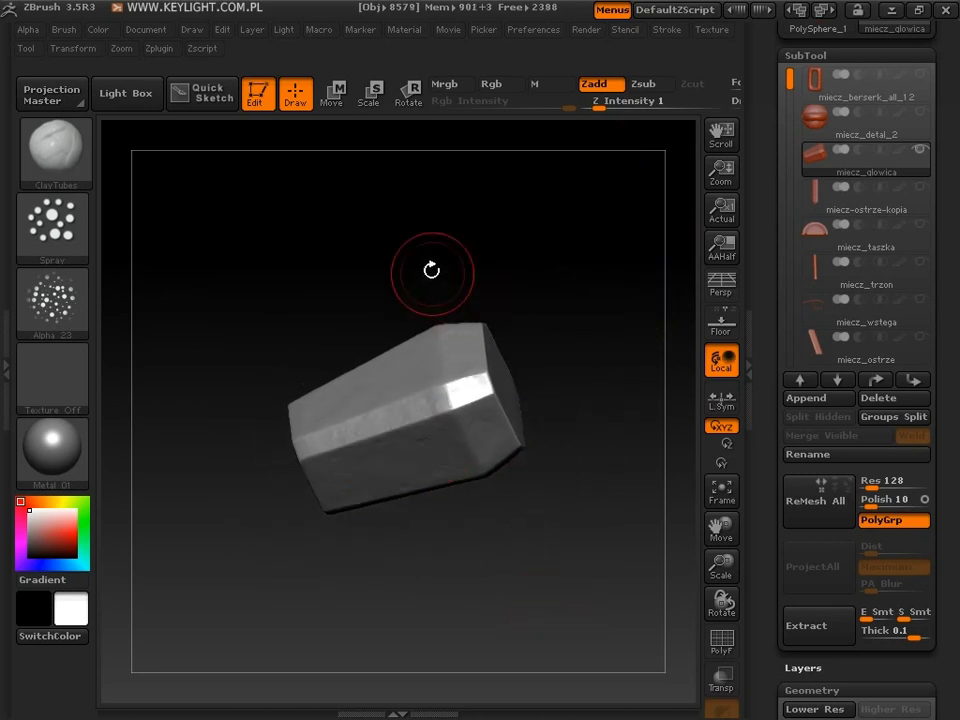
left_click_drag(433, 272, 572, 340, "alt")
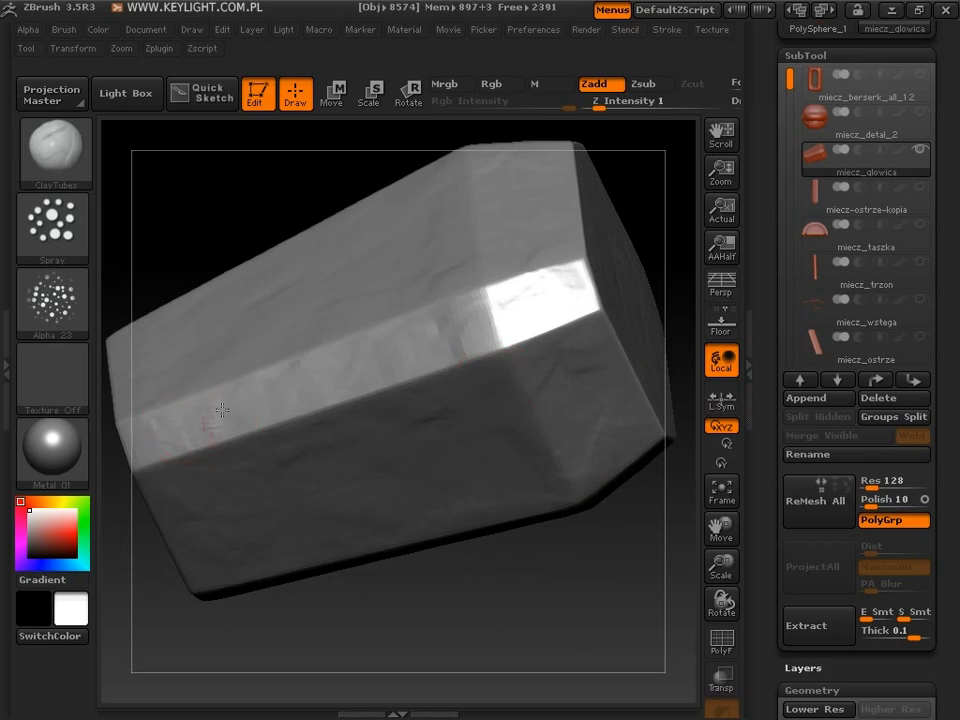
left_click_drag(440, 339, 551, 317)
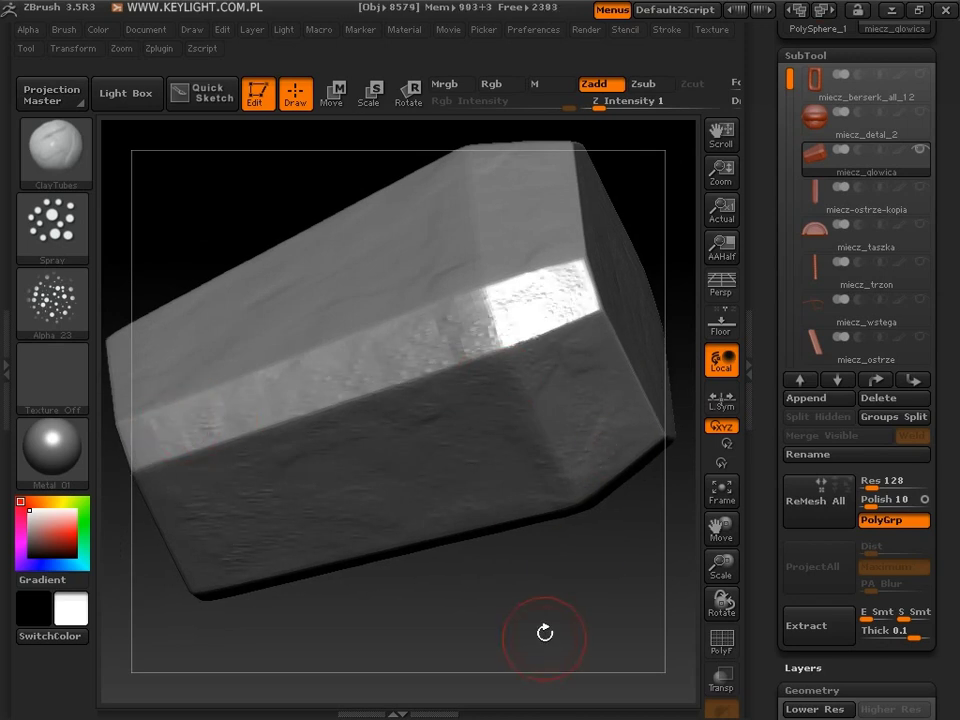
left_click_drag(546, 632, 553, 317)
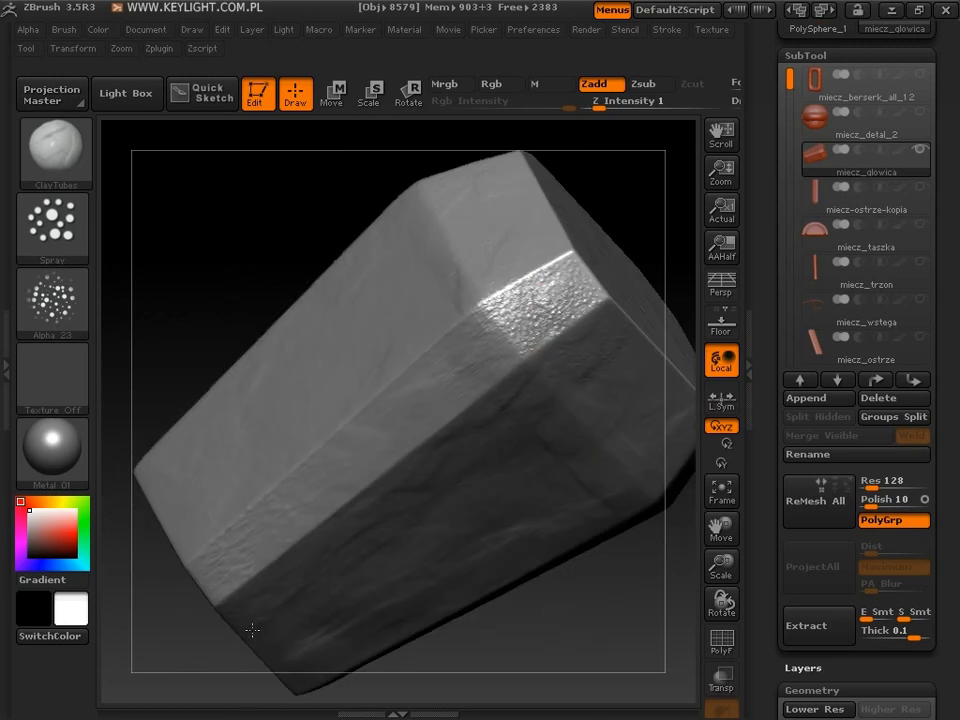
left_click_drag(615, 681, 598, 405)
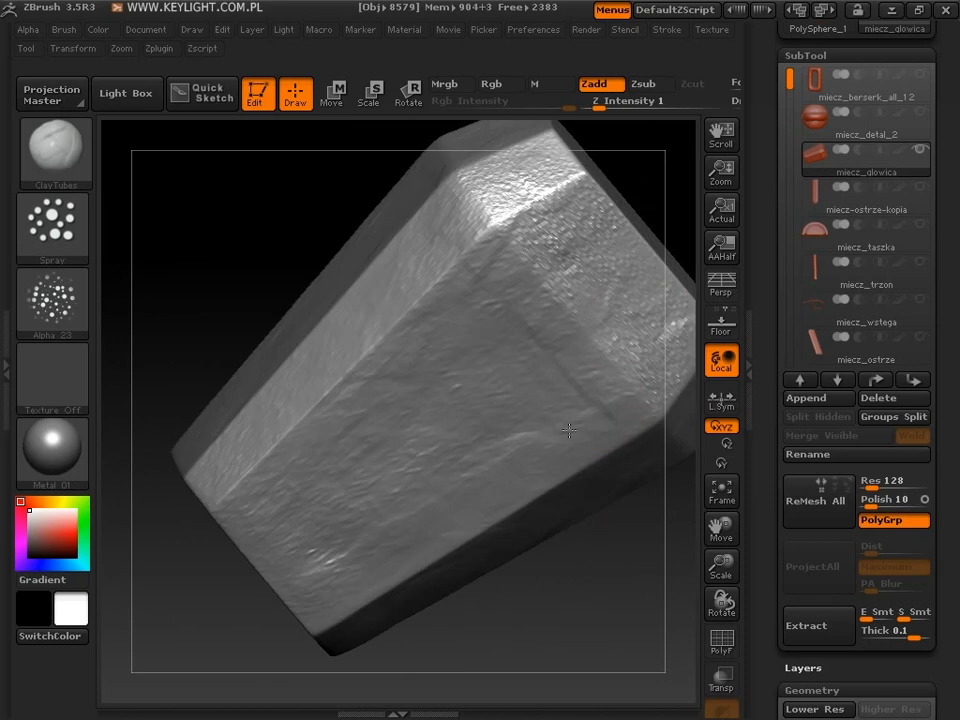
left_click_drag(429, 598, 546, 460)
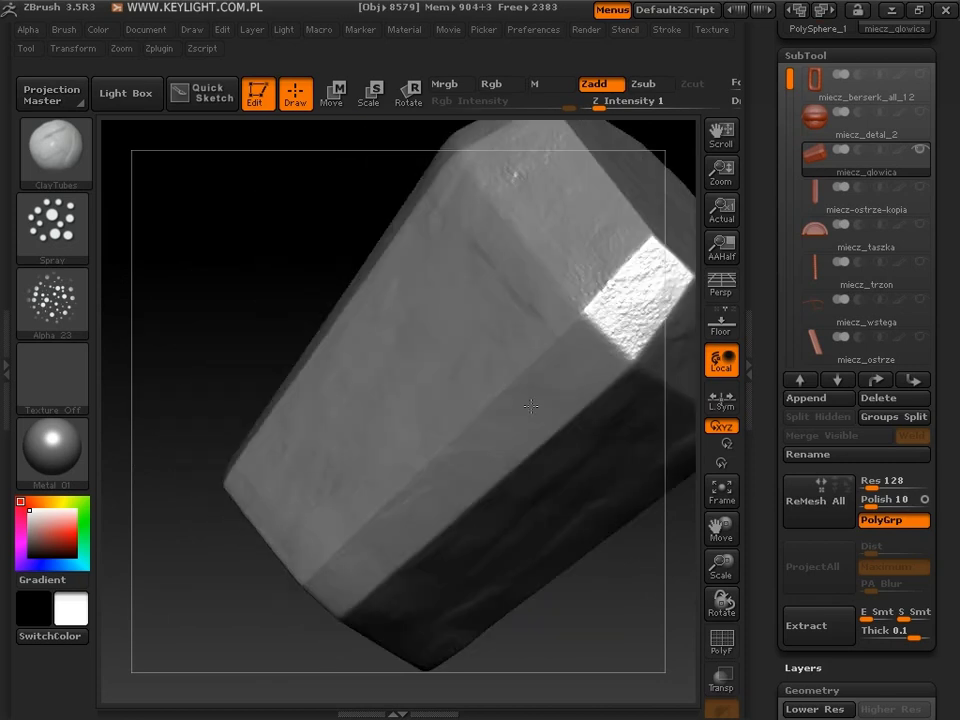
left_click_drag(600, 604, 553, 321)
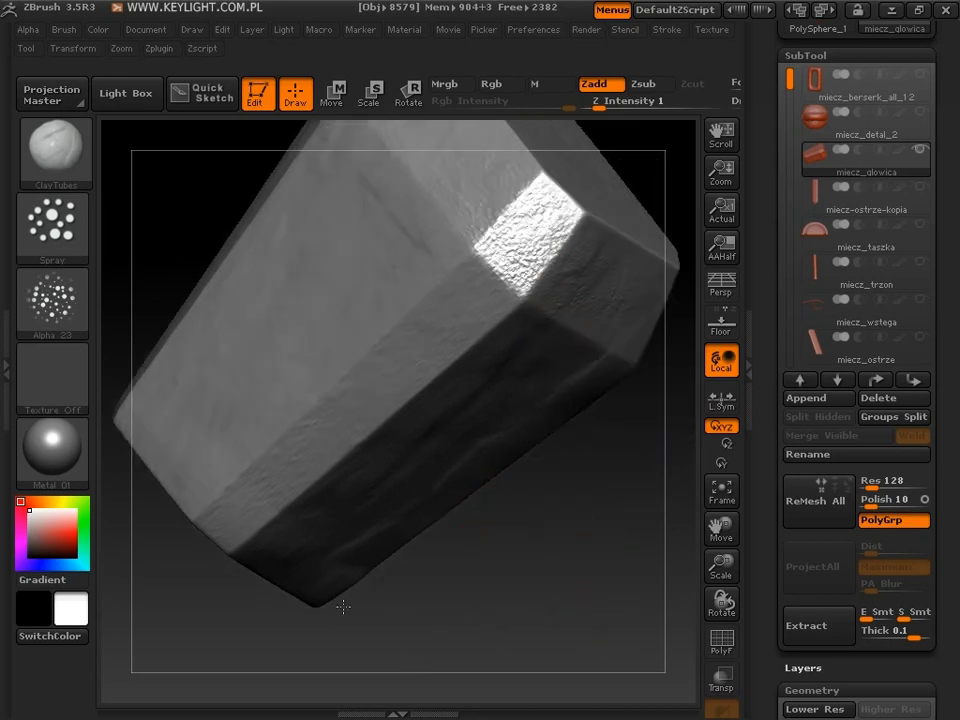
left_click_drag(343, 606, 671, 354)
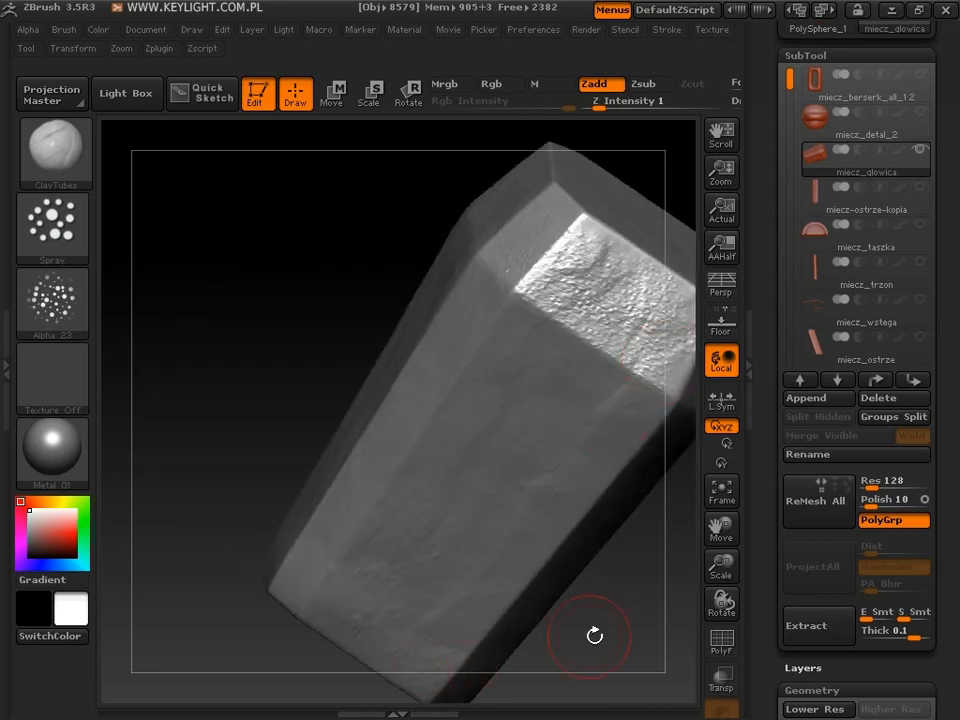
left_click_drag(594, 636, 579, 304)
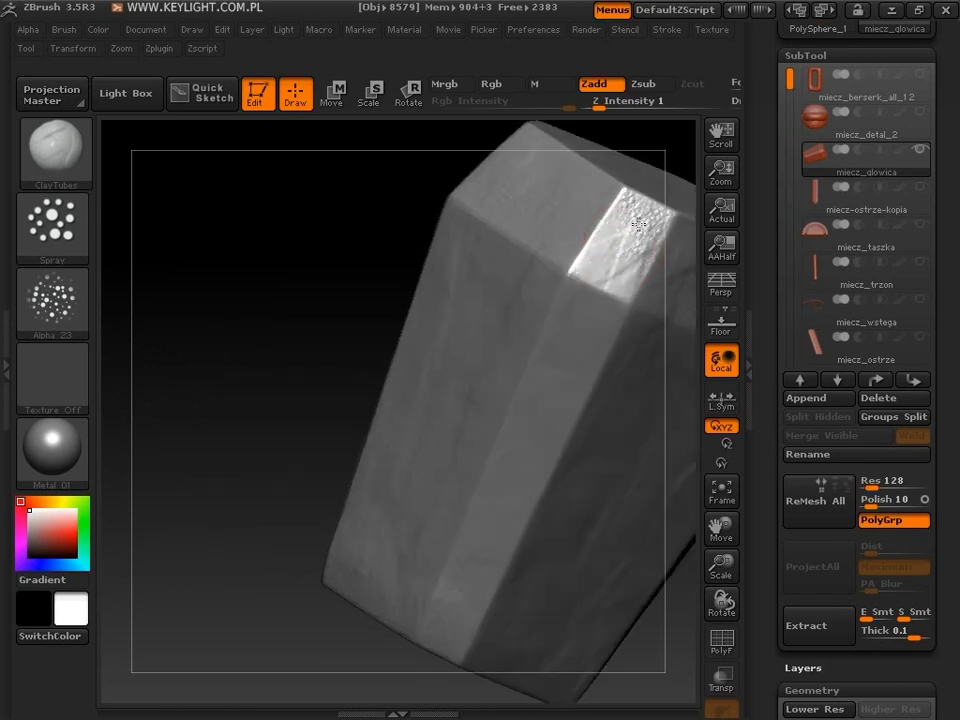
left_click_drag(637, 224, 605, 265)
Cover the top face with even pitted texture, then zoom out to the whole block
left_click_drag(238, 300, 343, 392)
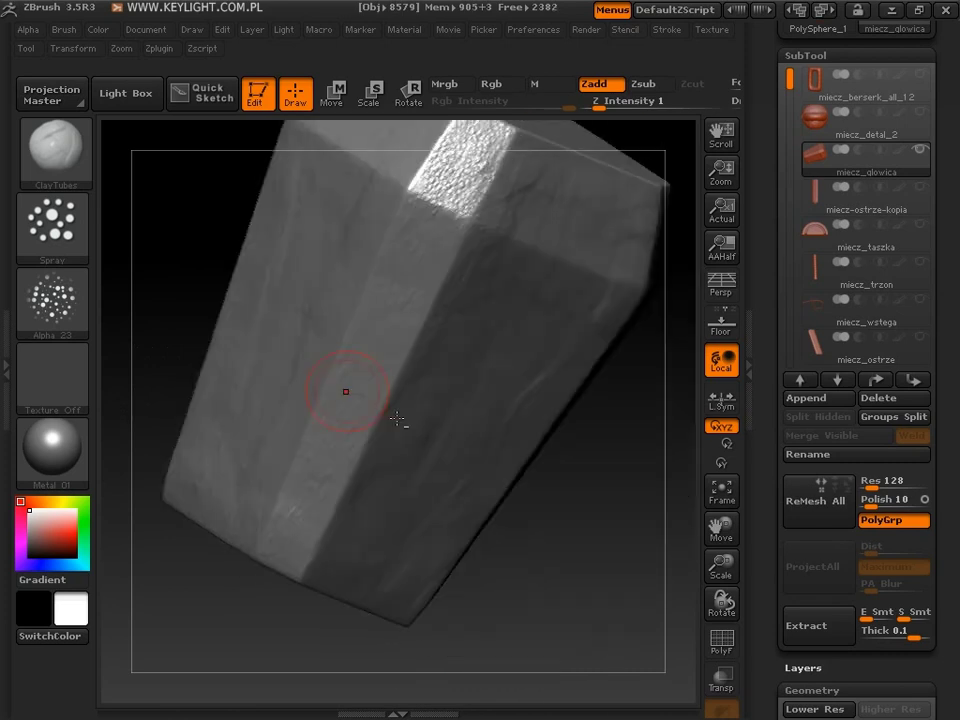
left_click_drag(589, 521, 539, 214)
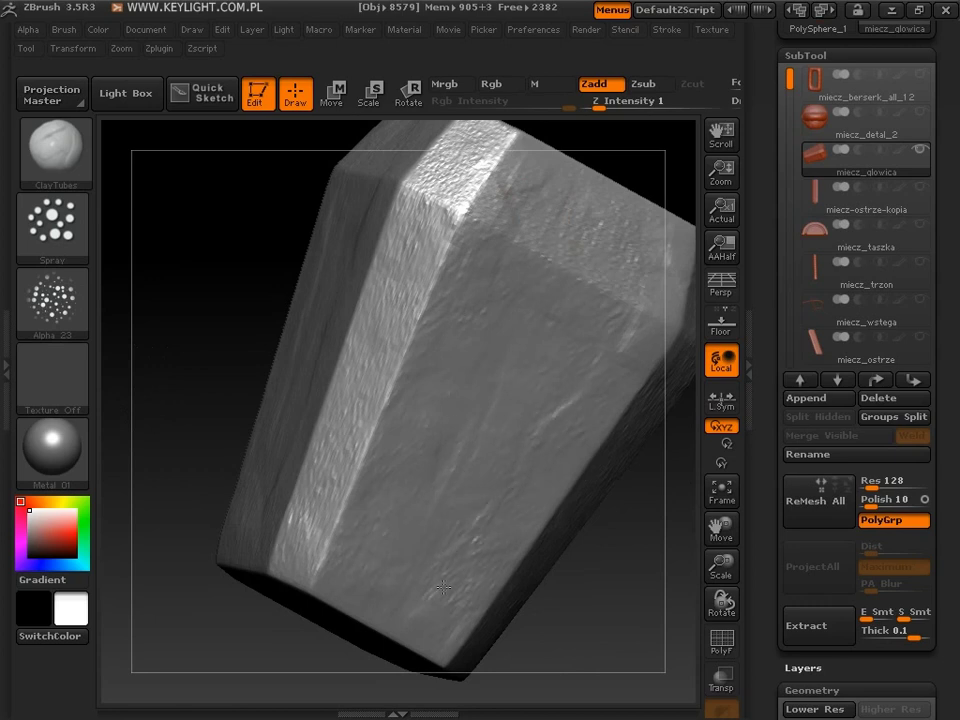
left_click_drag(563, 557, 514, 557)
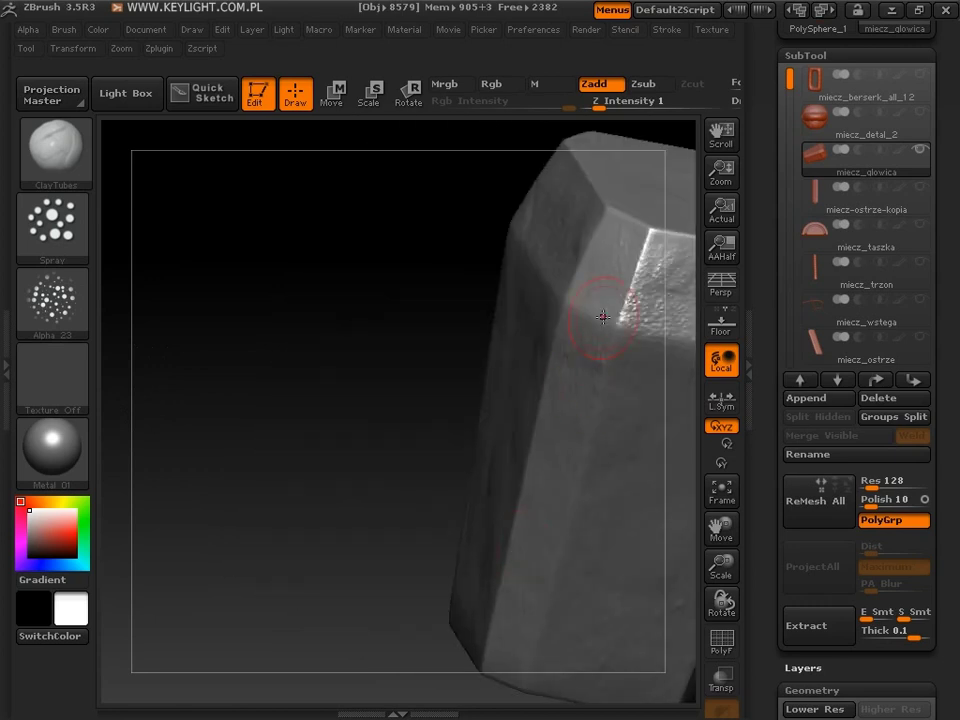
mouse_move(416, 254)
left_mouse_down()
mouse_move(403, 343)
mouse_move(272, 371)
left_mouse_up()
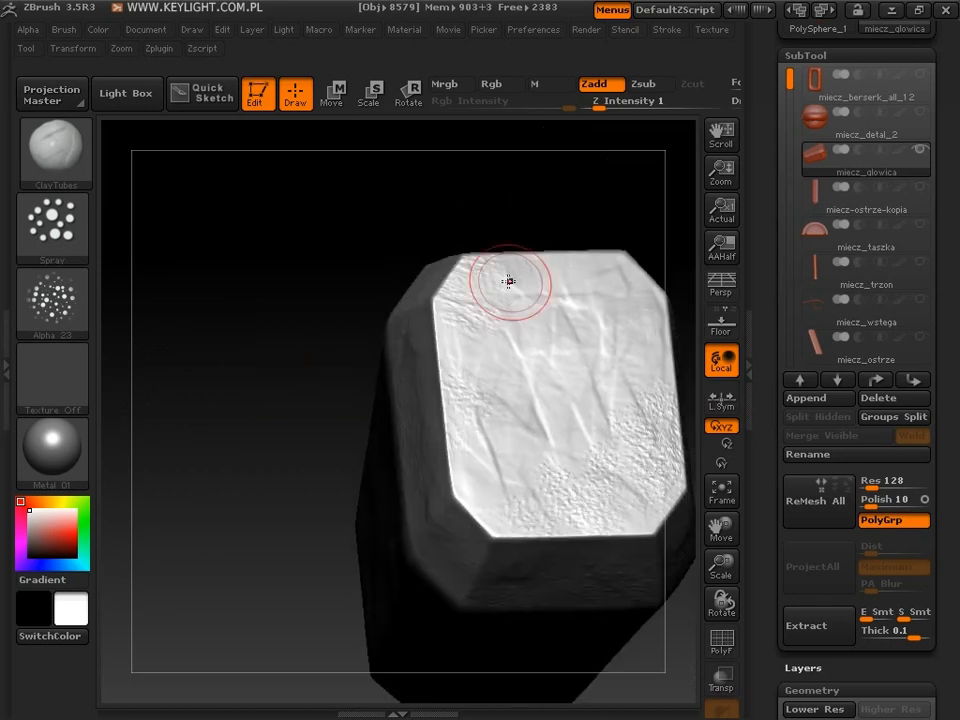
mouse_move(622, 290)
left_mouse_down()
mouse_move(380, 280)
mouse_move(470, 330)
mouse_move(501, 481)
left_mouse_up()
left_click_drag(253, 439, 266, 444)
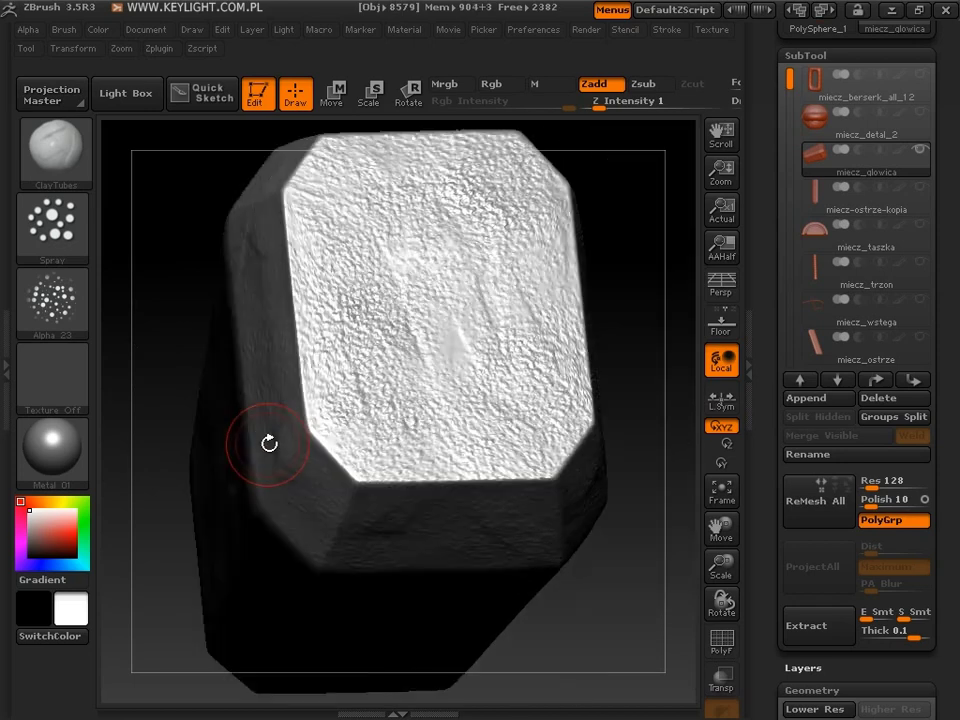
mouse_move(632, 623)
left_mouse_down("alt")
mouse_move(574, 441)
mouse_move(561, 437)
mouse_move(678, 313)
mouse_move(654, 364)
mouse_move(480, 328)
mouse_move(603, 451)
mouse_move(544, 482)
mouse_move(615, 521)
mouse_move(536, 553)
mouse_move(264, 372)
left_mouse_up("alt")
Apply the MatCap Red Wax material to the pommel
left_click(50, 450)
left_click(66, 336)
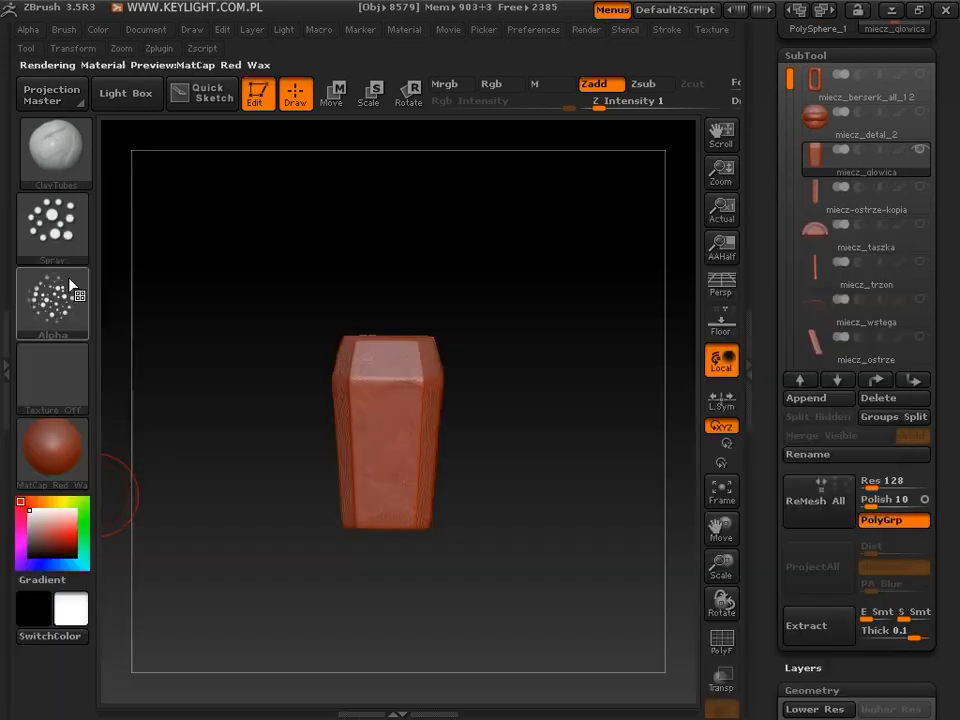
mouse_move(501, 294)
left_mouse_down()
mouse_move(521, 463)
mouse_move(576, 386)
mouse_move(580, 344)
left_mouse_up()
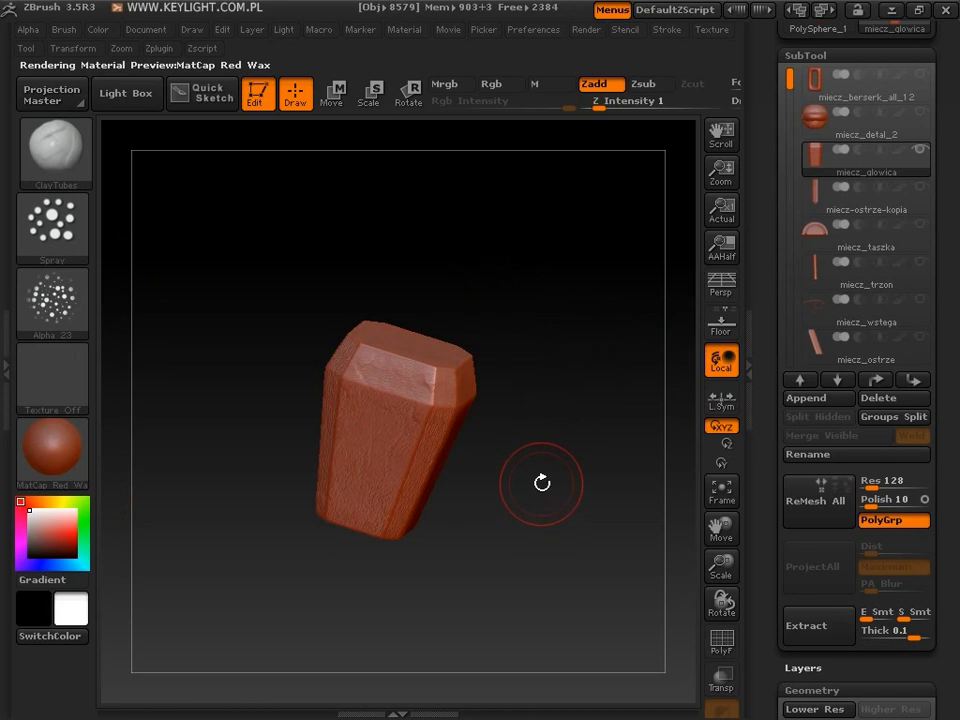